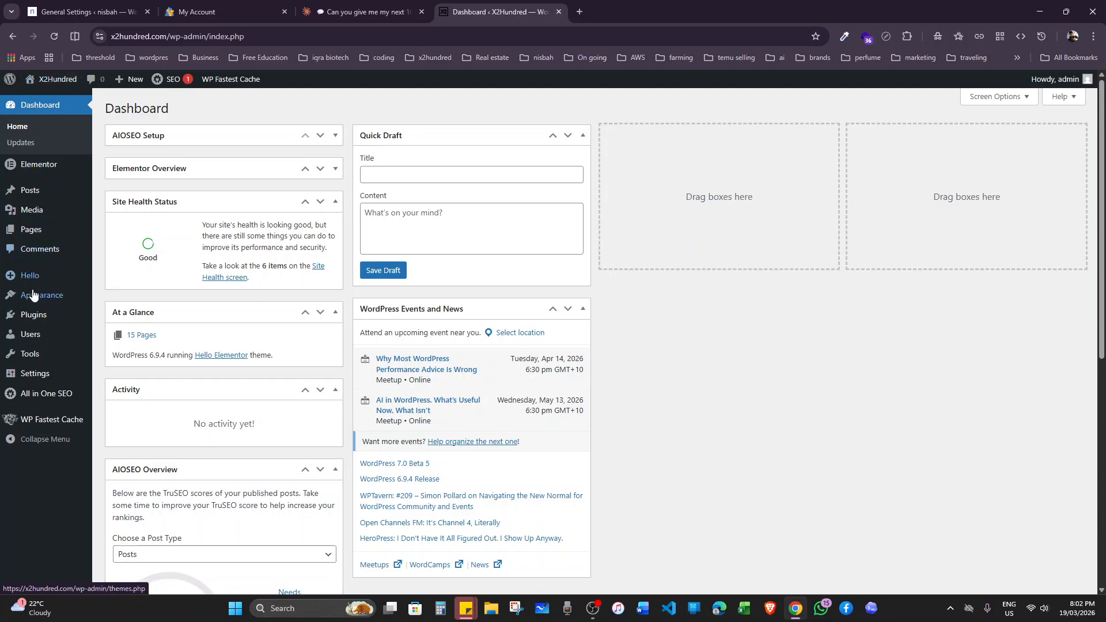
# Search the plugin directory for "woocommerce", then install and activate the WooCommerce plugin.
pyautogui.click(16, 323)
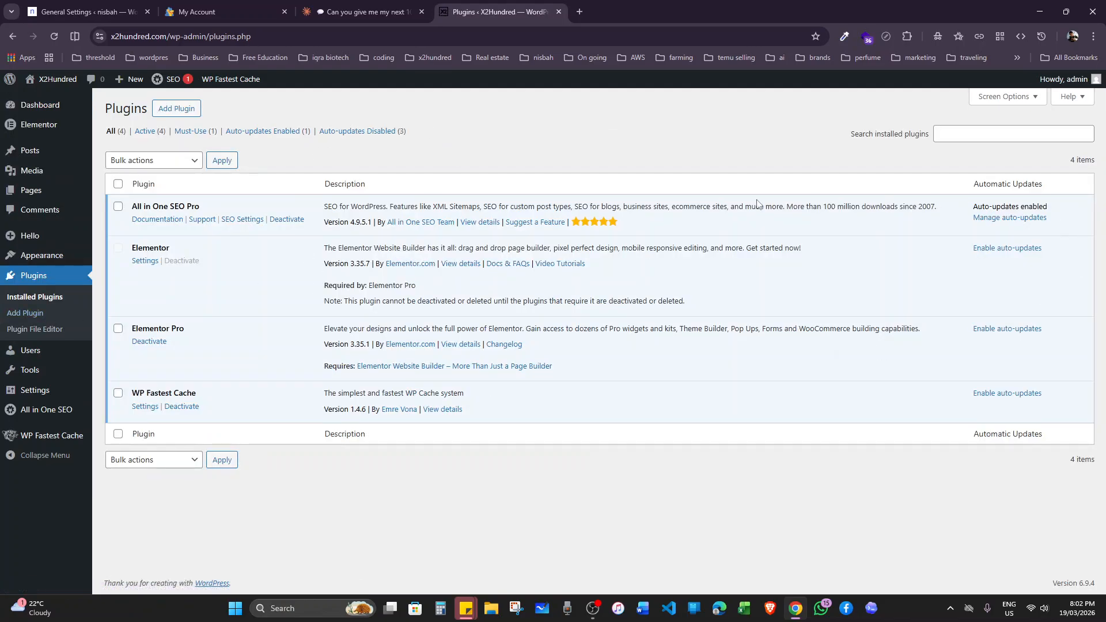
pyautogui.click(186, 116)
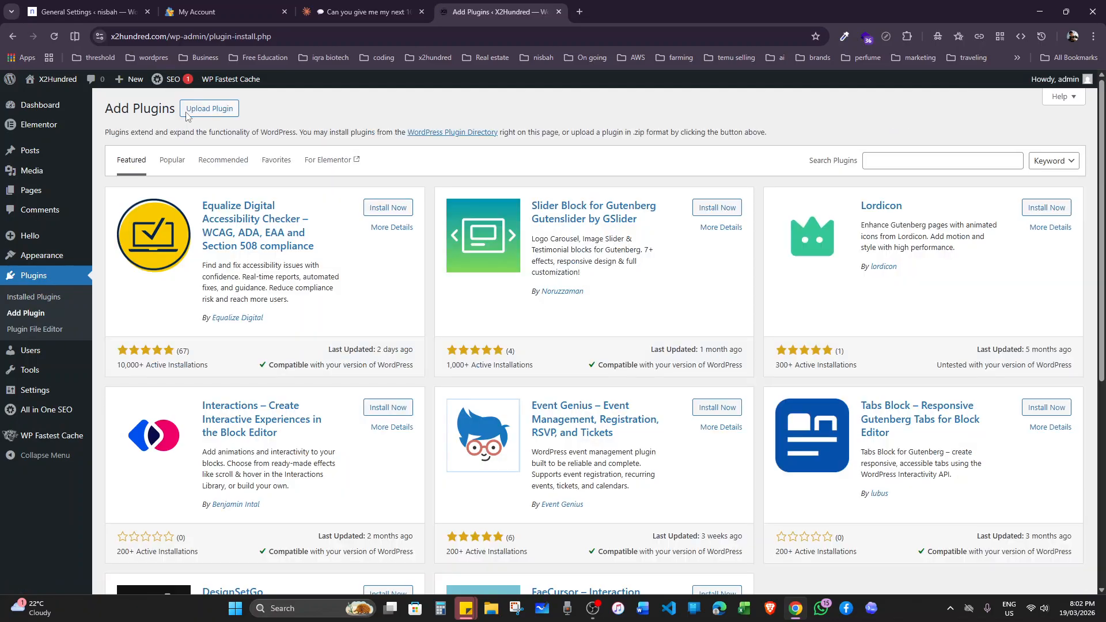
pyautogui.click(920, 166)
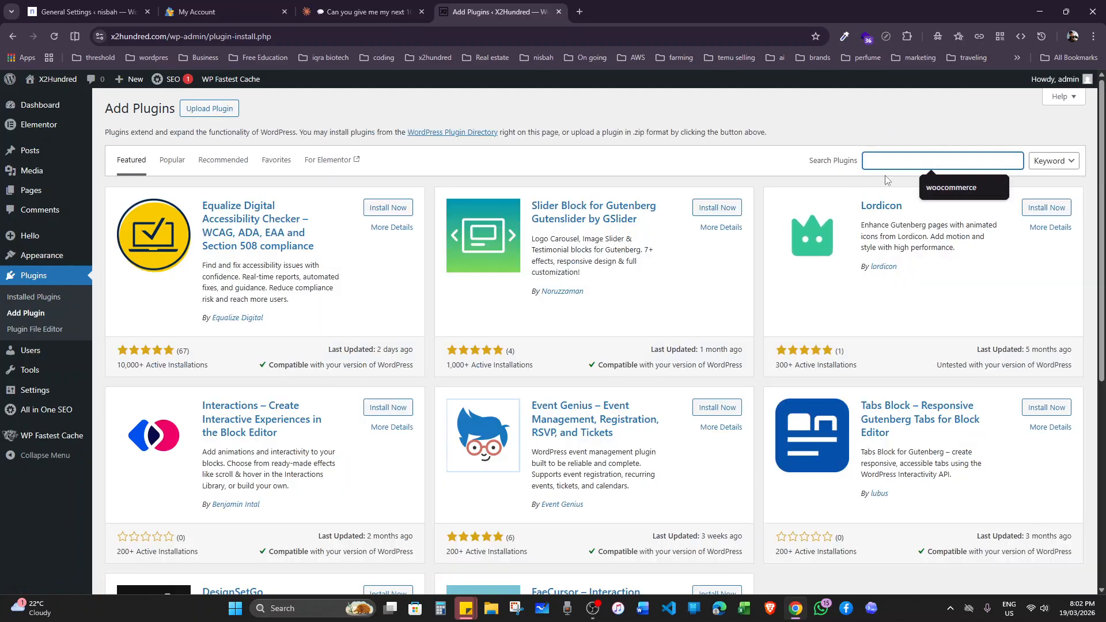
pyautogui.click(929, 188)
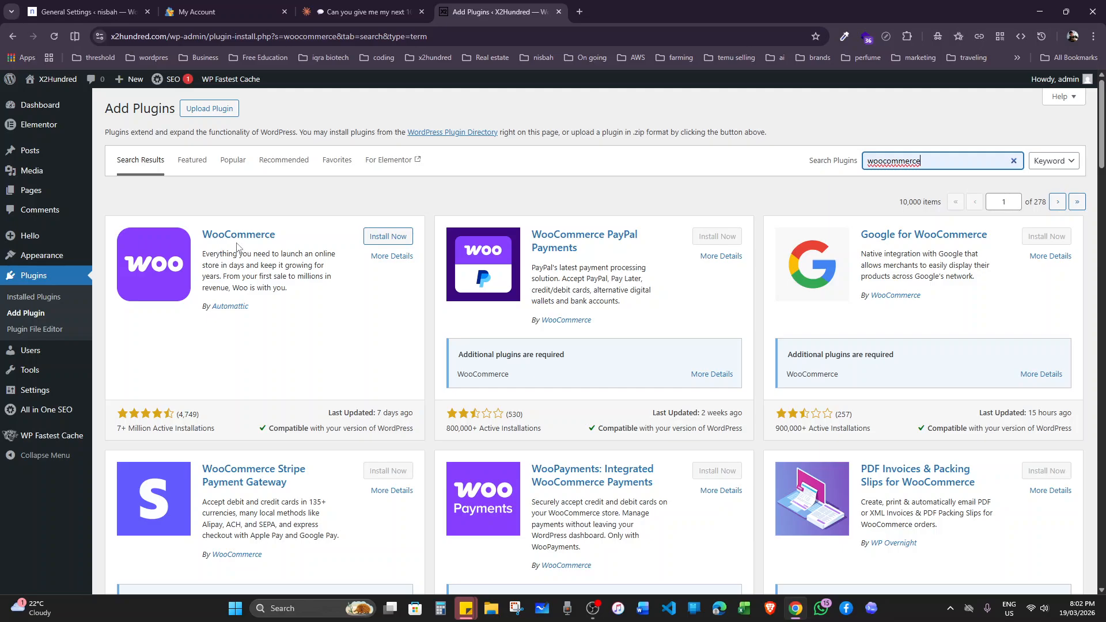
pyautogui.click(393, 242)
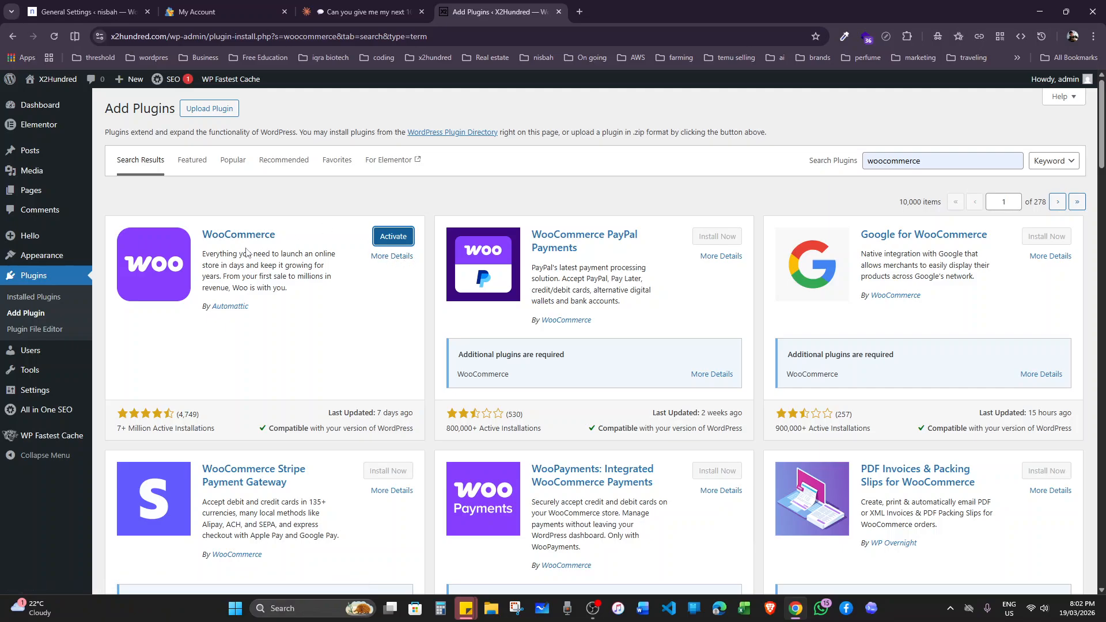
pyautogui.click(393, 239)
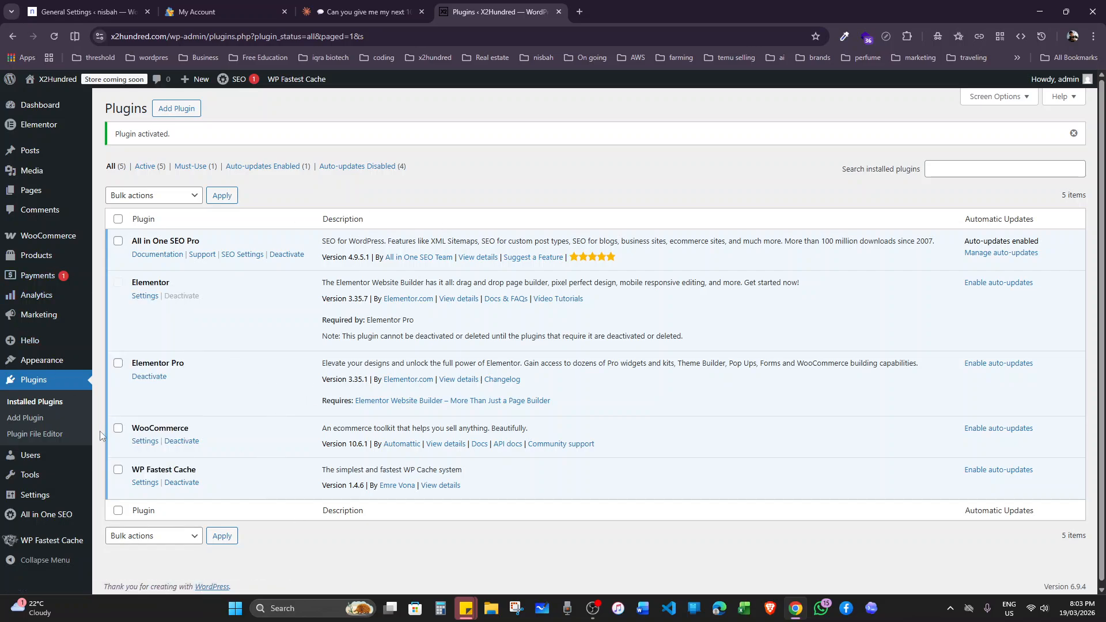
# Open the WooCommerce plugin's general settings and go to the general options.
pyautogui.click(142, 445)
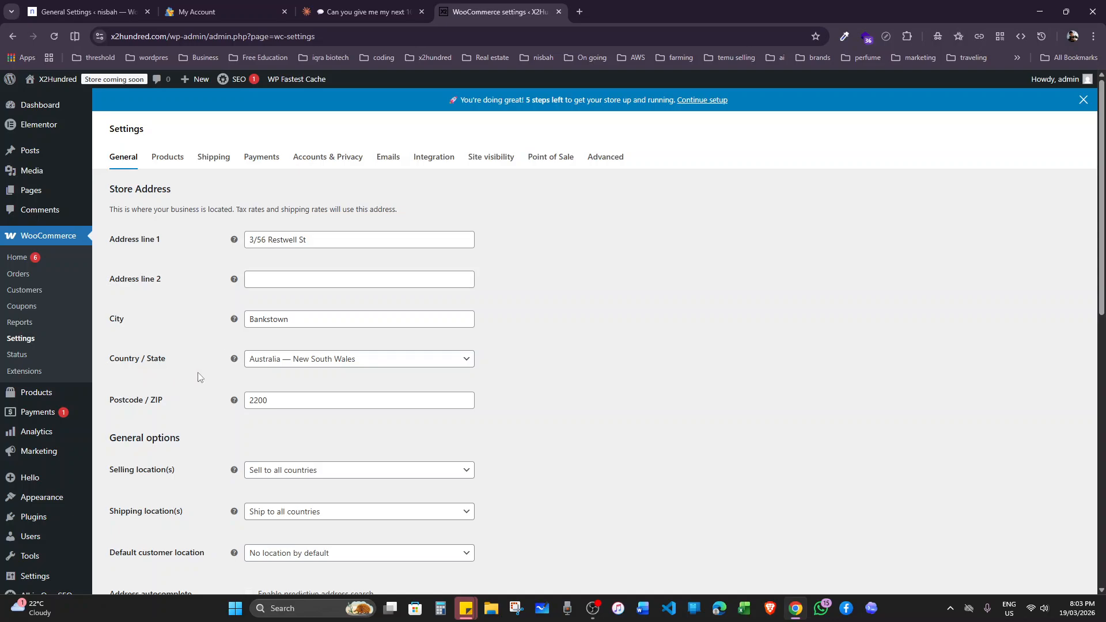
pyautogui.scroll(-1, 327, 375)
pyautogui.scroll(-1, 365, 348)
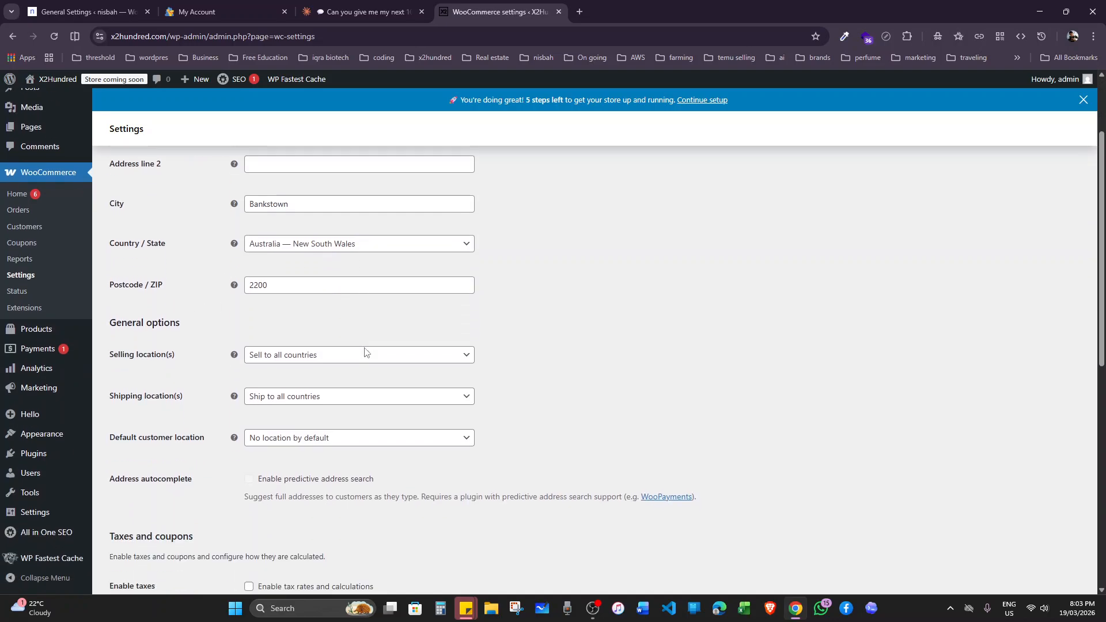
# Set the selling locations to all countries except Afghanistan, Albania and American Samoa.
pyautogui.click(311, 358)
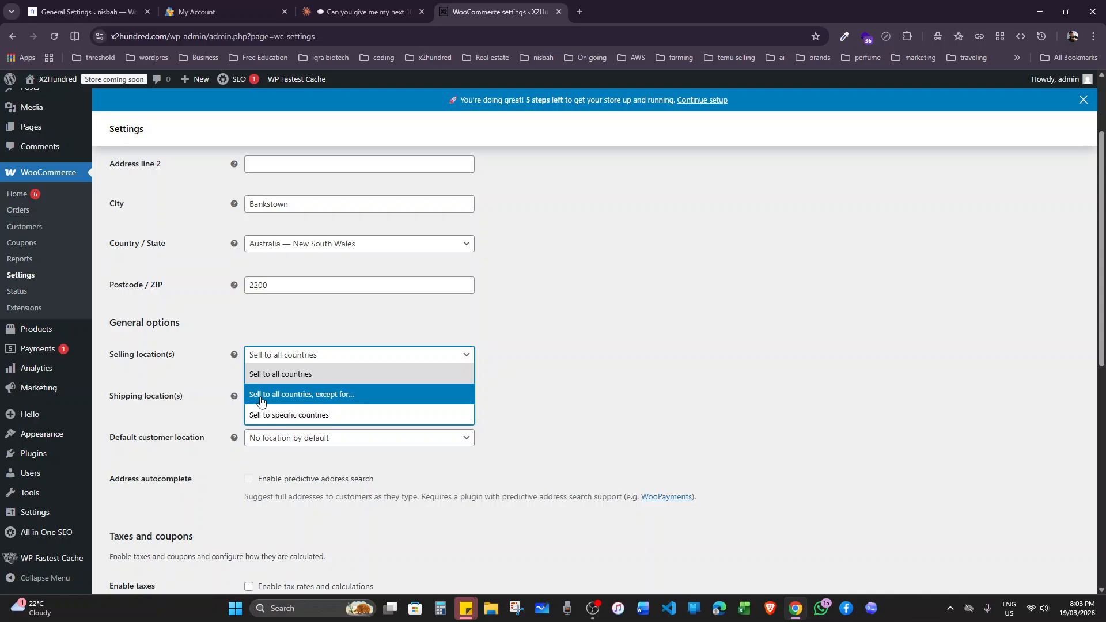
pyautogui.click(352, 402)
pyautogui.click(336, 397)
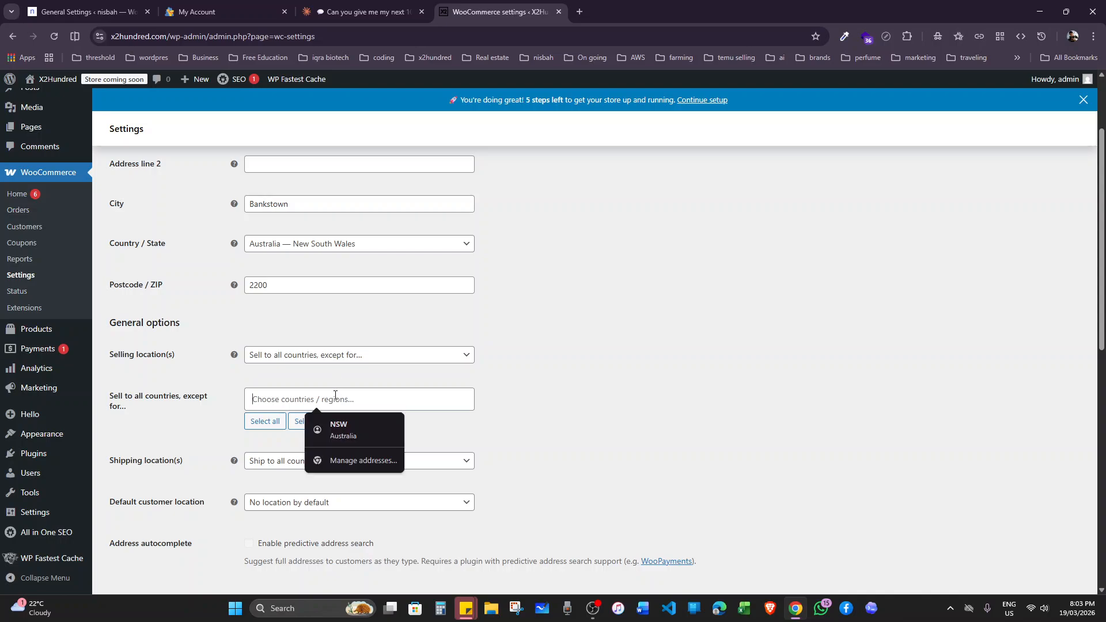
pyautogui.click(321, 423)
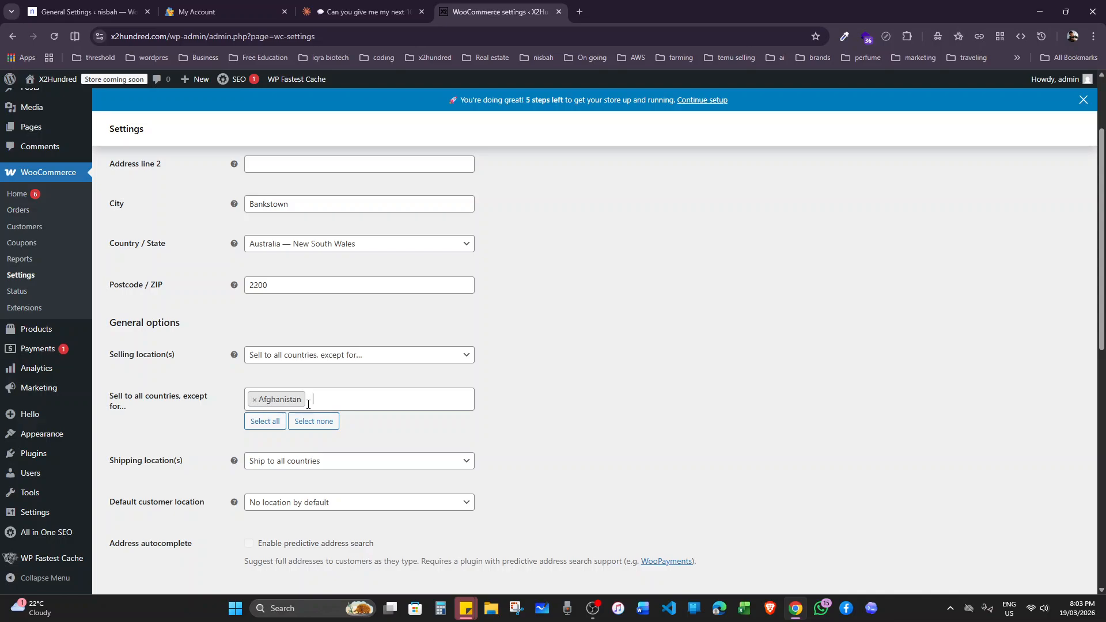
pyautogui.click(341, 400)
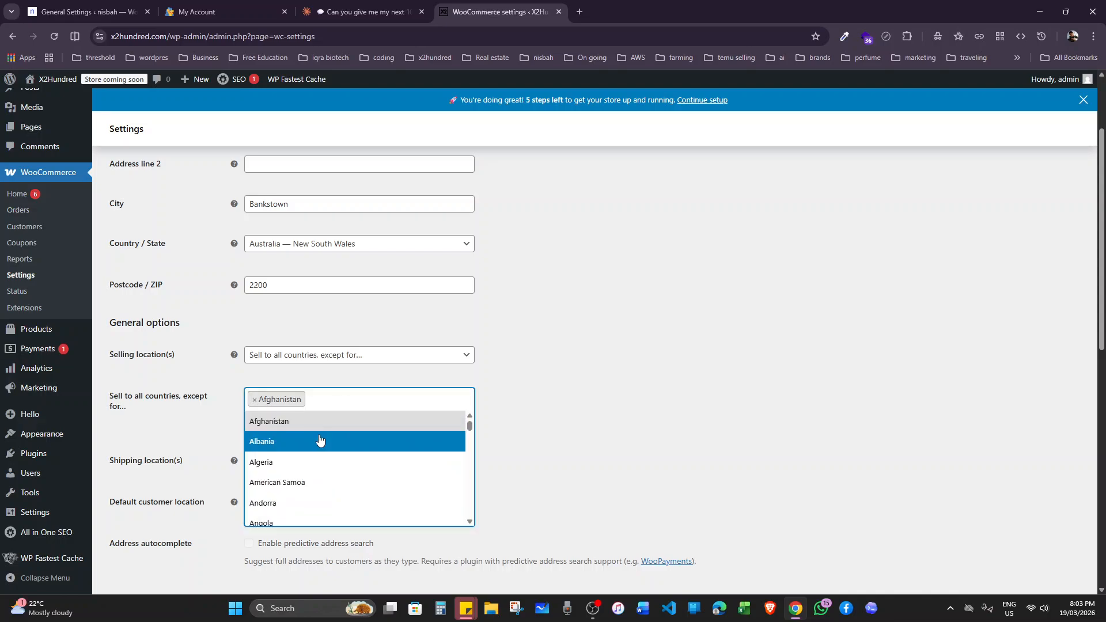
pyautogui.click(320, 441)
pyautogui.click(394, 400)
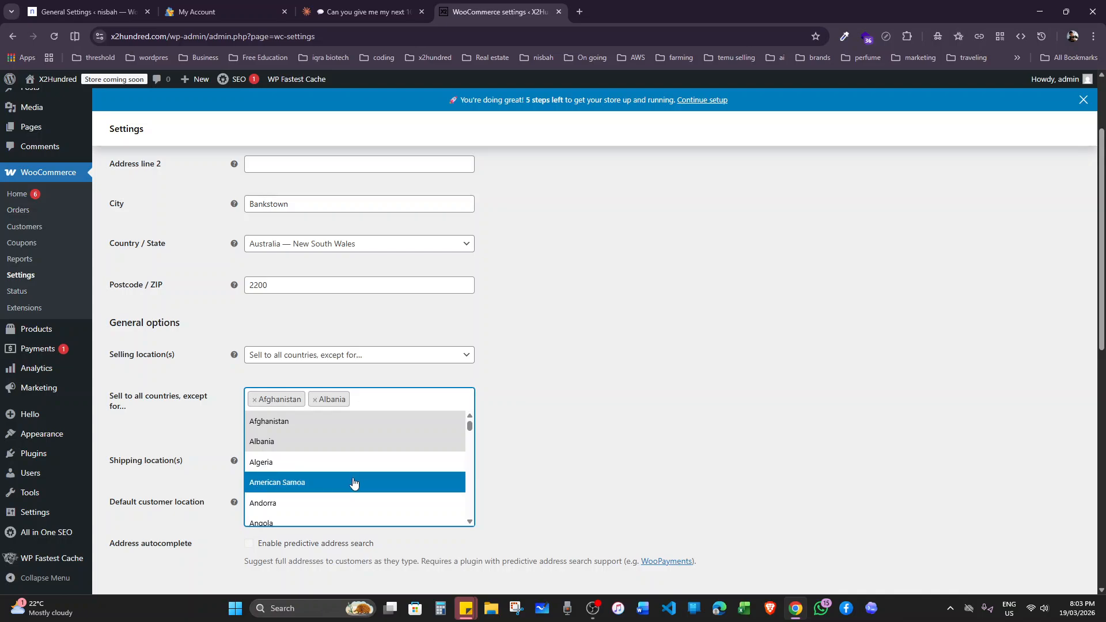
pyautogui.click(354, 483)
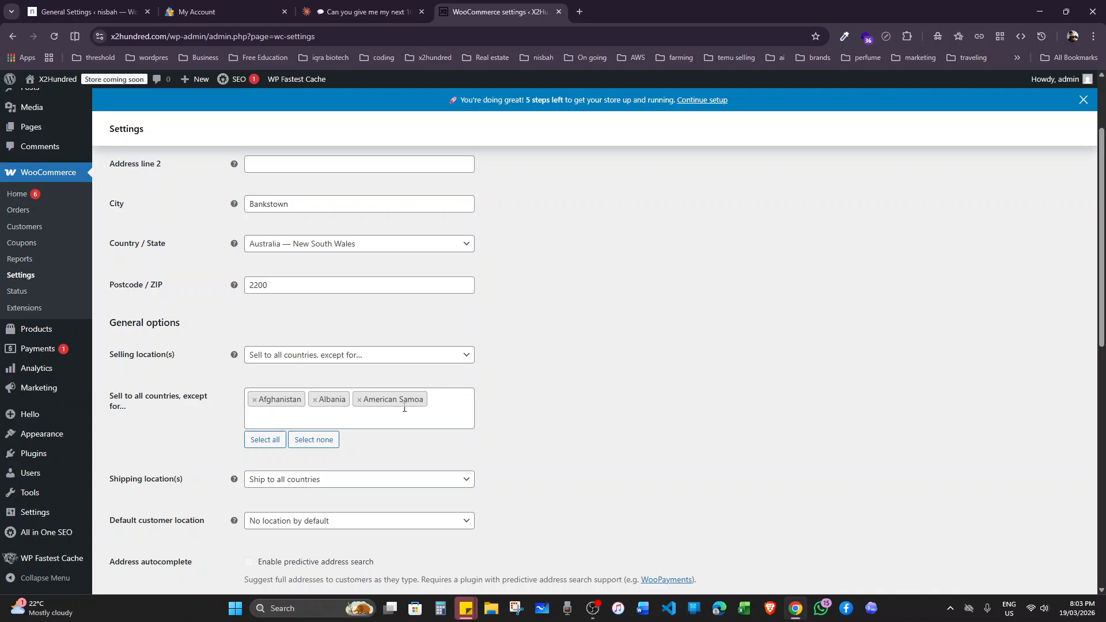
# Remove all countries from the selling exclusion list.
pyautogui.press('BackSpace')
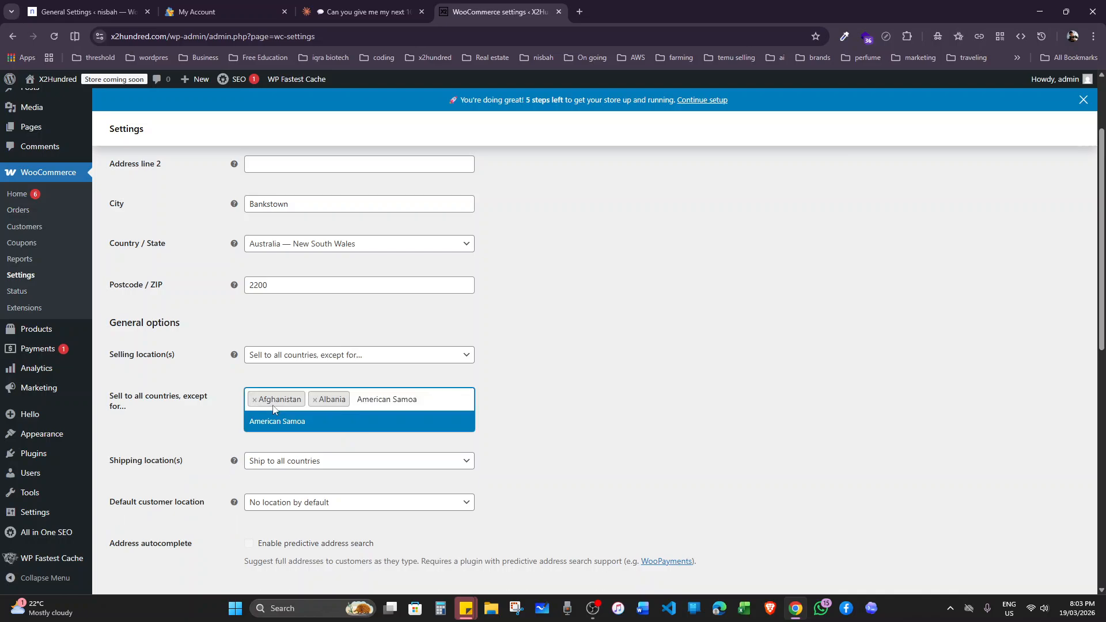
pyautogui.press('BackSpace')
pyautogui.press('BackSpace')
pyautogui.press('BackSpace')
pyautogui.press('BackSpace')
pyautogui.press('BackSpace')
pyautogui.press('BackSpace')
pyautogui.press('BackSpace')
pyautogui.press('BackSpace')
pyautogui.press('BackSpace')
pyautogui.press('BackSpace')
pyautogui.press('BackSpace')
pyautogui.press('BackSpace')
pyautogui.press('BackSpace')
pyautogui.press('BackSpace')
pyautogui.press('BackSpace')
pyautogui.press('BackSpace')
pyautogui.press('BackSpace')
pyautogui.press('BackSpace')
pyautogui.press('BackSpace')
pyautogui.press('BackSpace')
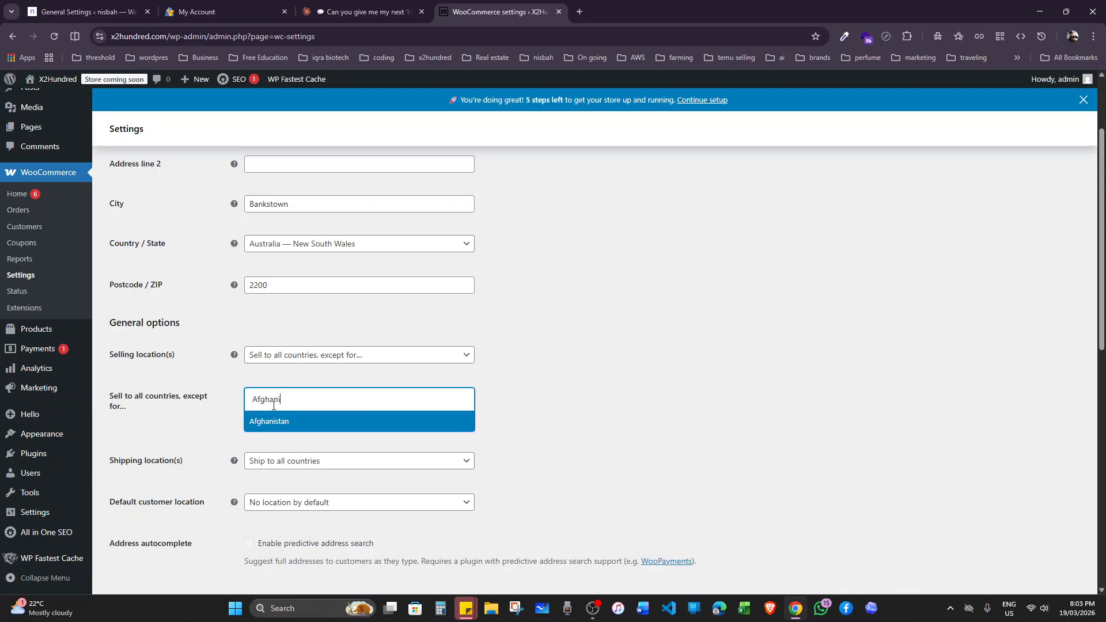
# Set the selling locations to "Sell to specific countries" and remove every country from its list.
pyautogui.click(315, 357)
pyautogui.click(316, 415)
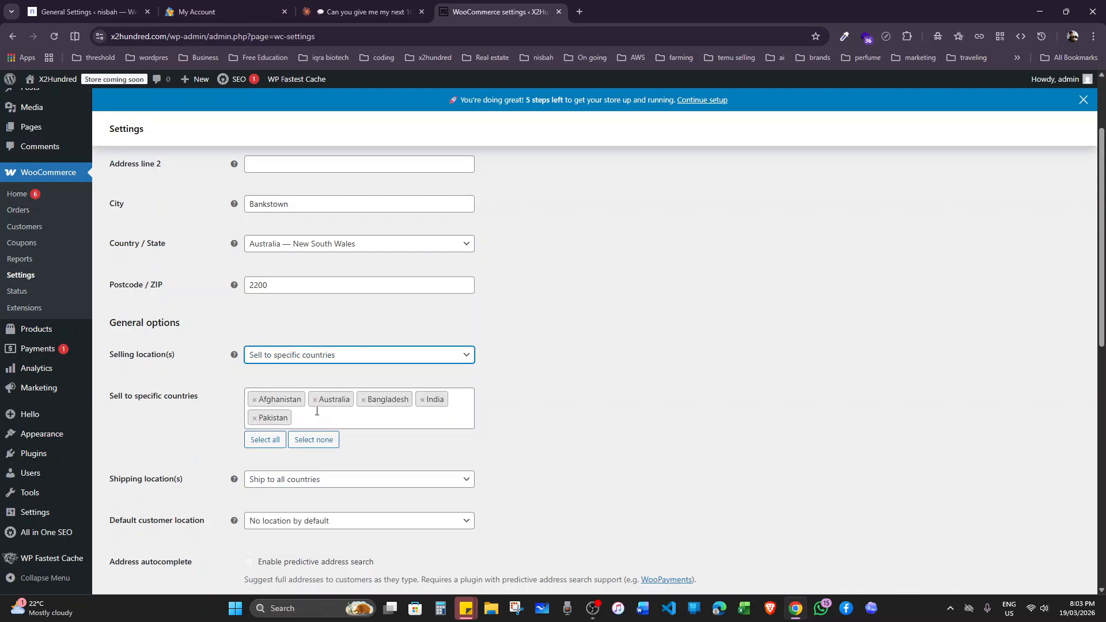
pyautogui.click(254, 400)
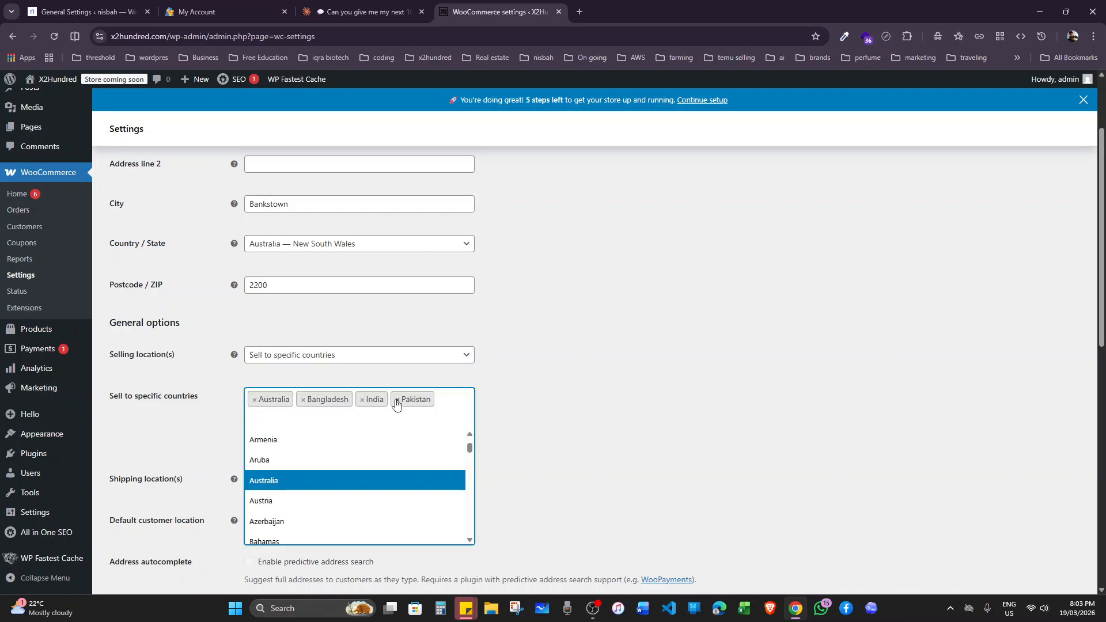
pyautogui.click(198, 424)
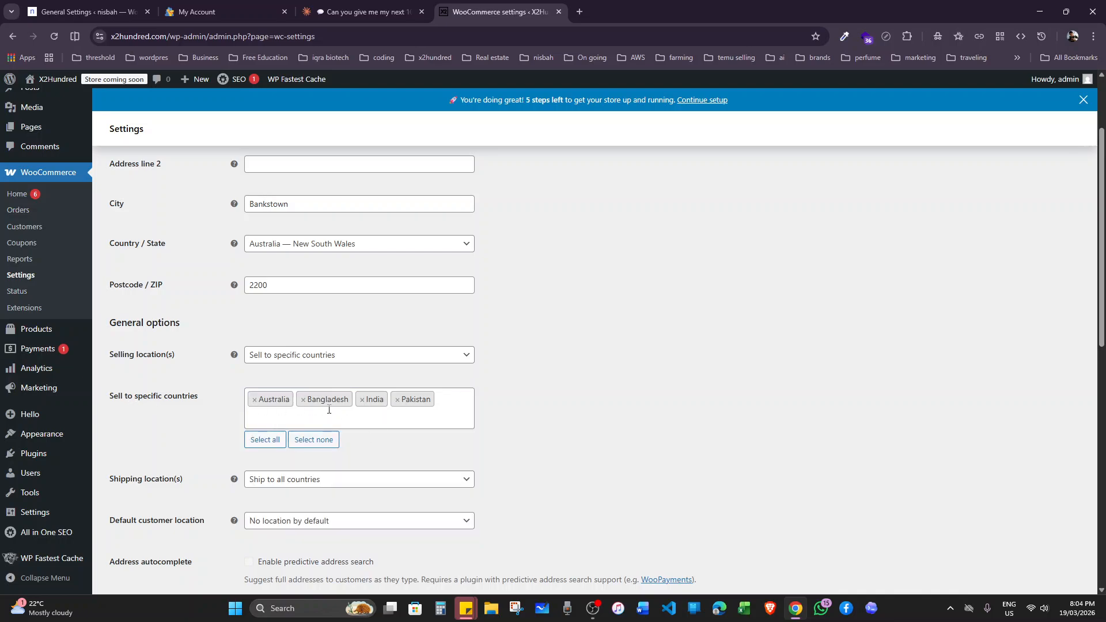
pyautogui.click(450, 401)
pyautogui.press('BackSpace')
pyautogui.press('BackSpace')
pyautogui.press('BackSpace')
pyautogui.press('BackSpace')
pyautogui.press('BackSpace')
pyautogui.press('BackSpace')
pyautogui.press('BackSpace')
pyautogui.press('BackSpace')
pyautogui.press('BackSpace')
pyautogui.press('BackSpace')
pyautogui.press('BackSpace')
pyautogui.press('BackSpace')
pyautogui.press('BackSpace')
pyautogui.press('BackSpace')
pyautogui.press('BackSpace')
pyautogui.press('BackSpace')
pyautogui.press('BackSpace')
pyautogui.press('BackSpace')
pyautogui.press('BackSpace')
pyautogui.press('BackSpace')
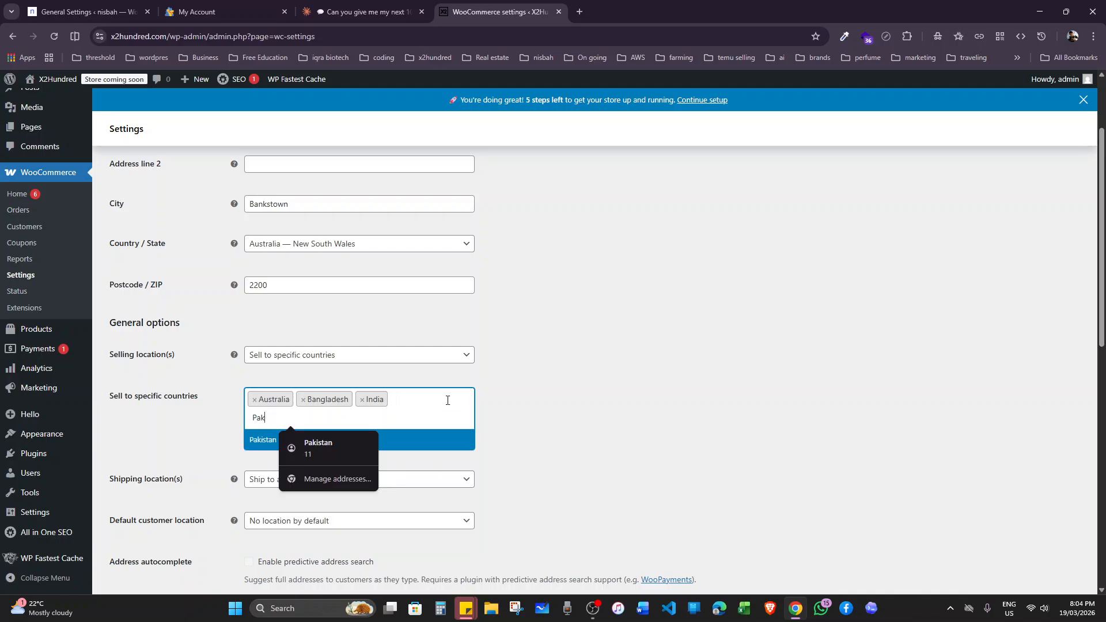
pyautogui.press('BackSpace')
pyautogui.press('BackSpace')
pyautogui.press('BackSpace')
pyautogui.press('BackSpace')
pyautogui.press('BackSpace')
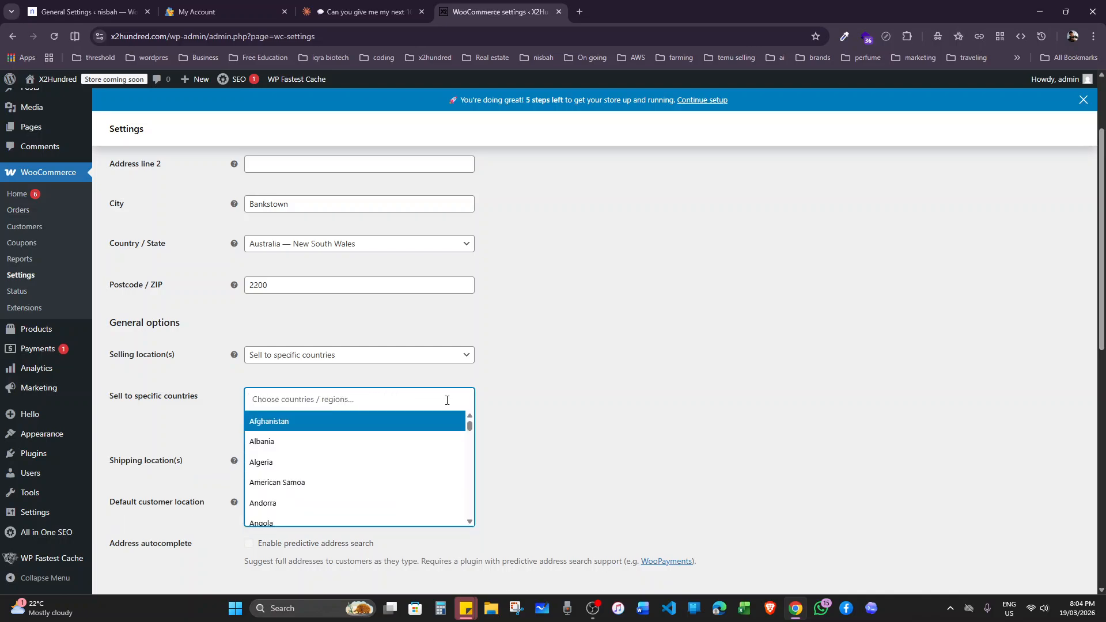
# Set the selling locations back to "Sell to all countries".
pyautogui.click(351, 358)
pyautogui.click(316, 375)
pyautogui.click(567, 350)
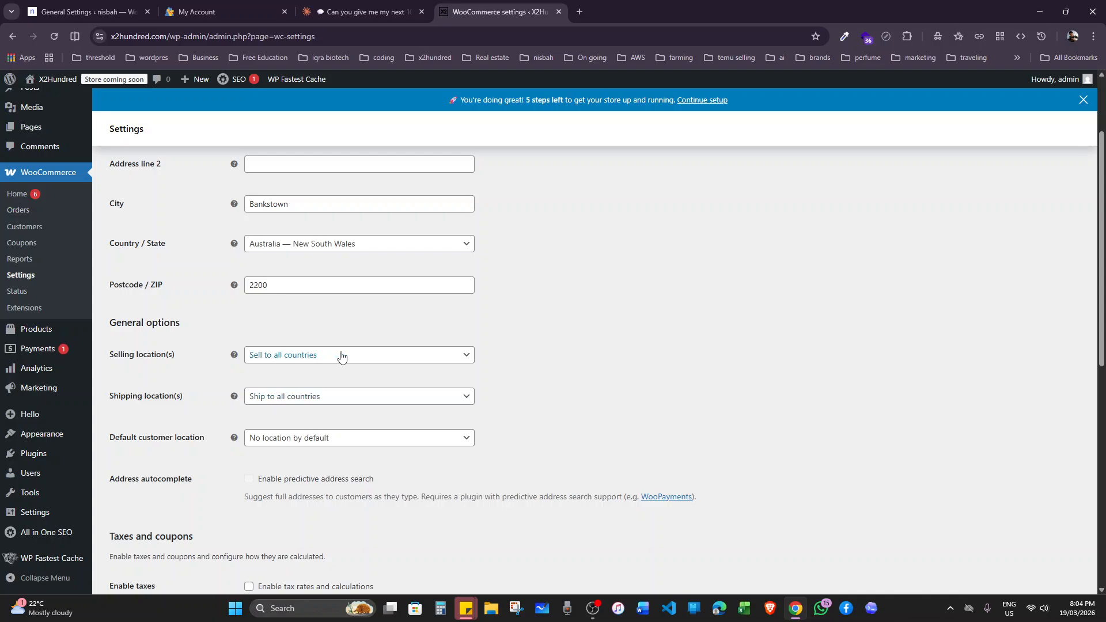
# Check the available choices for shipping locations and default customer location without changing them.
pyautogui.click(309, 403)
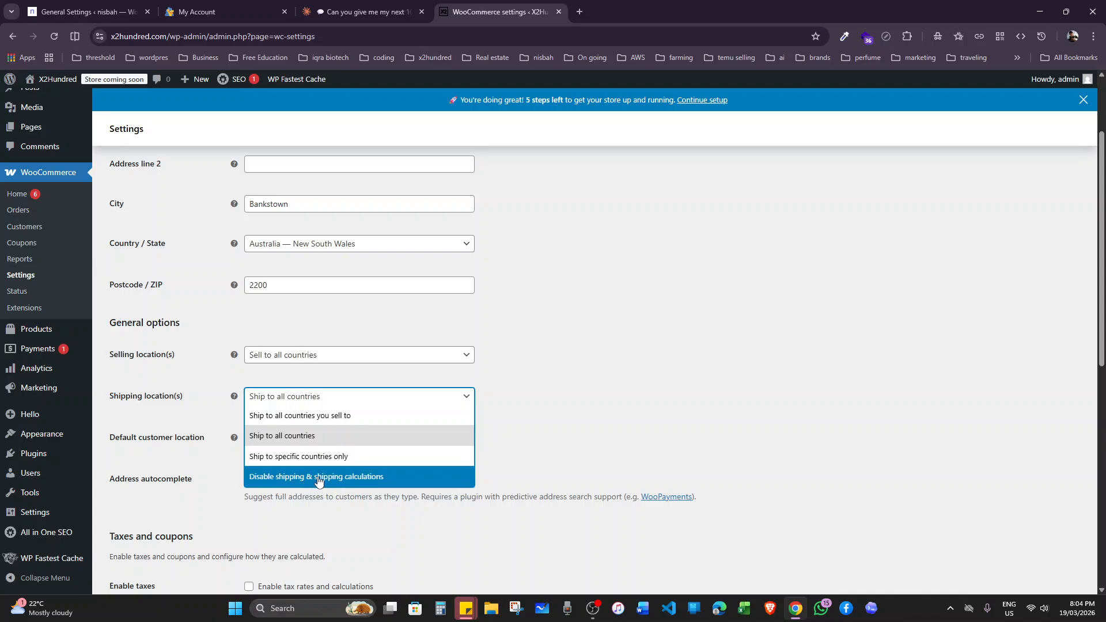
pyautogui.click(371, 380)
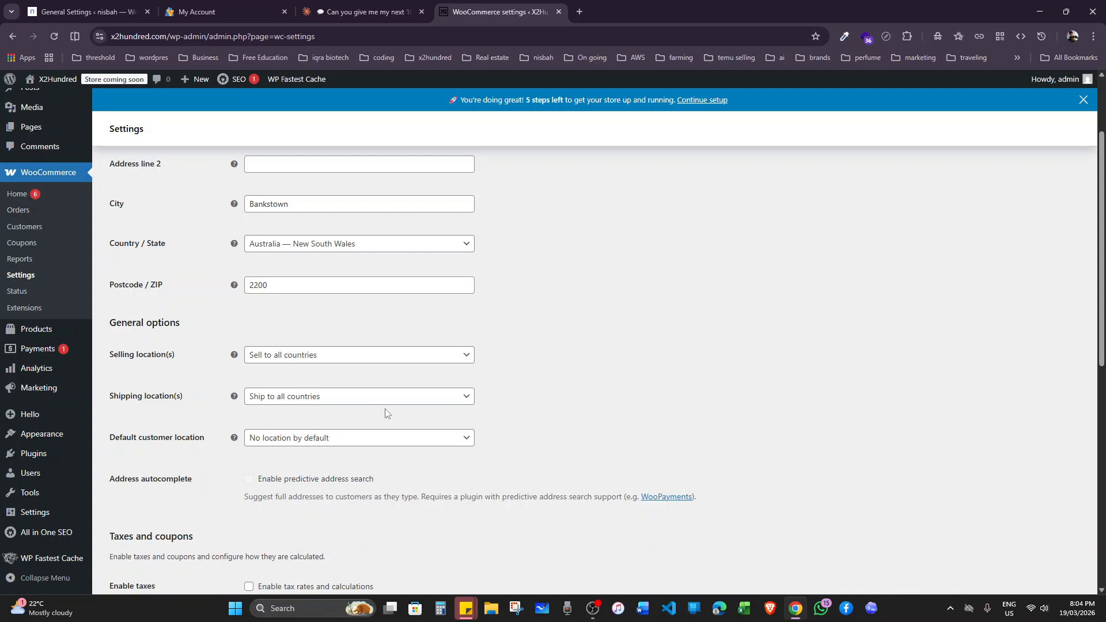
pyautogui.scroll(-1, 383, 413)
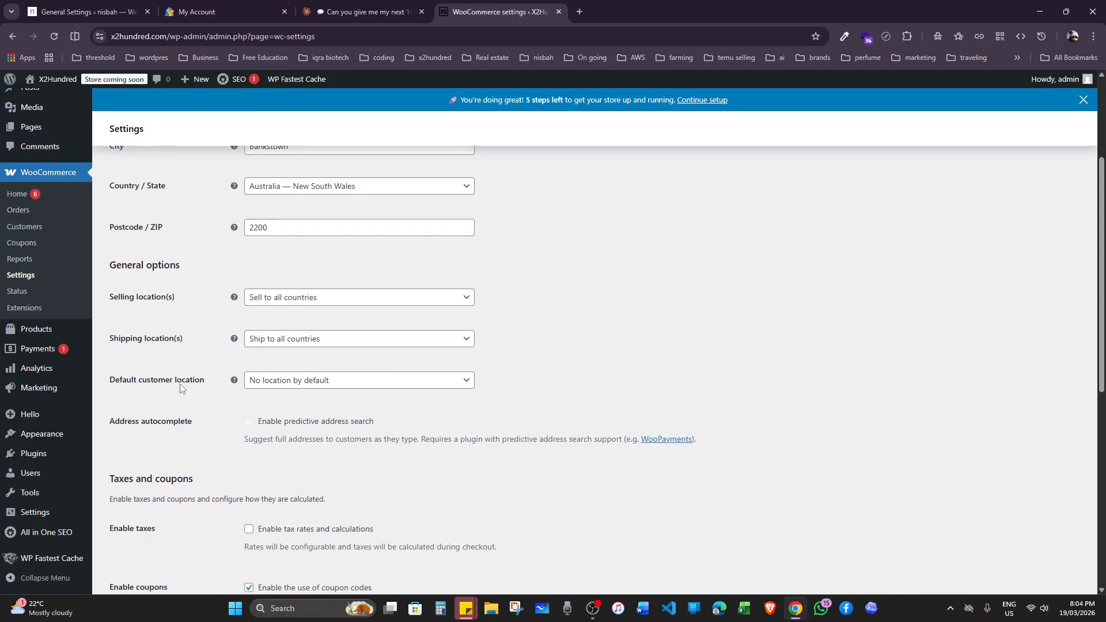
pyautogui.click(311, 382)
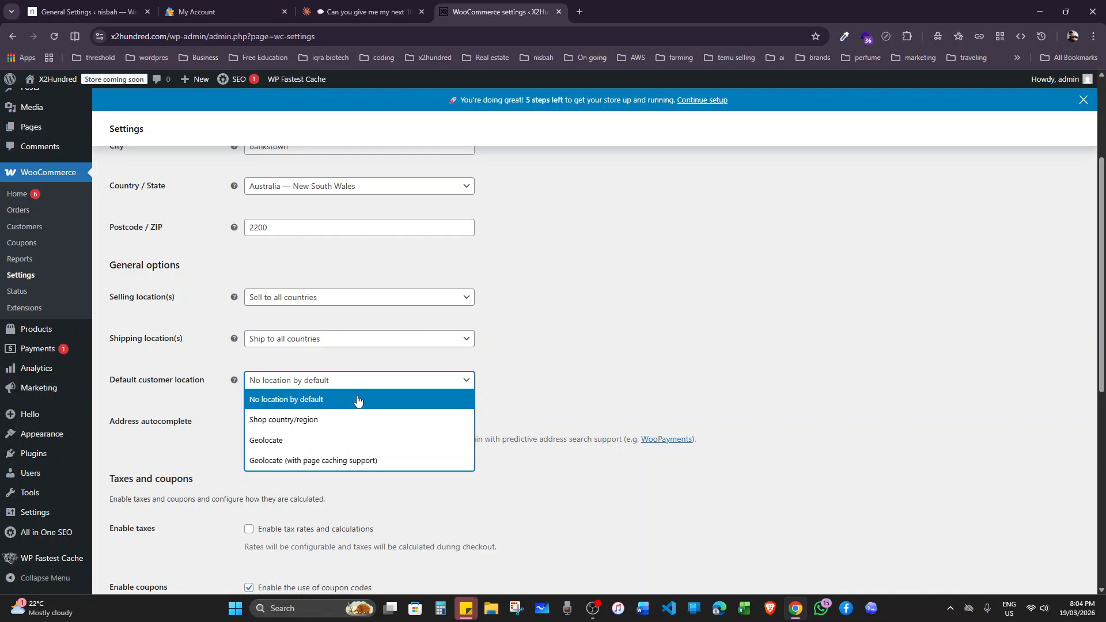
pyautogui.click(586, 364)
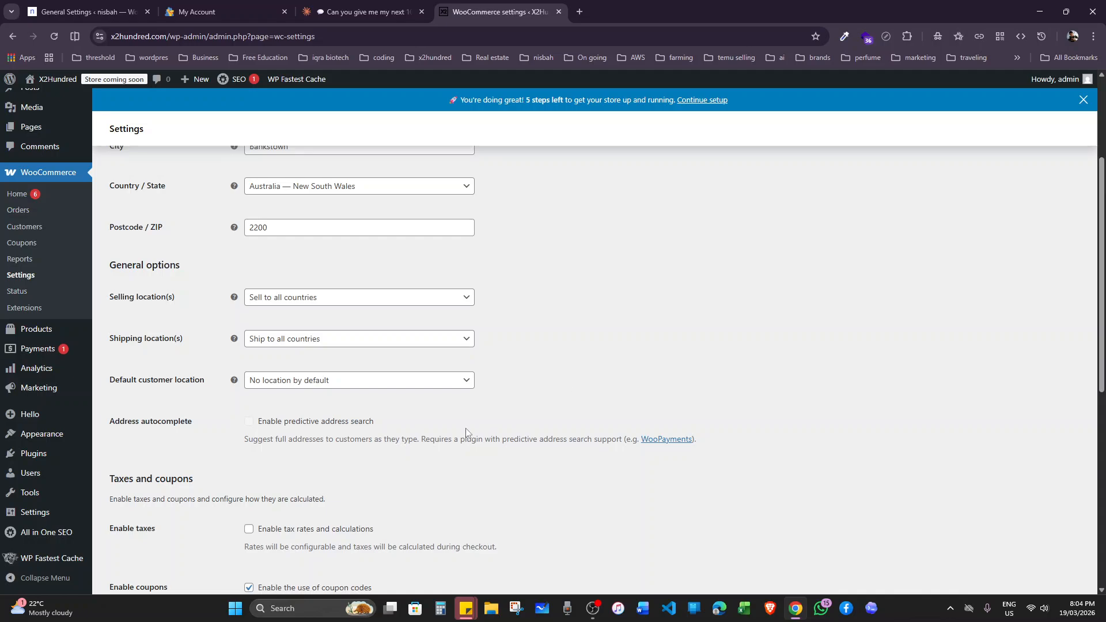
# Review the tax and coupon settings and the list of available store currencies.
pyautogui.scroll(-2, 466, 432)
pyautogui.scroll(-2, 173, 412)
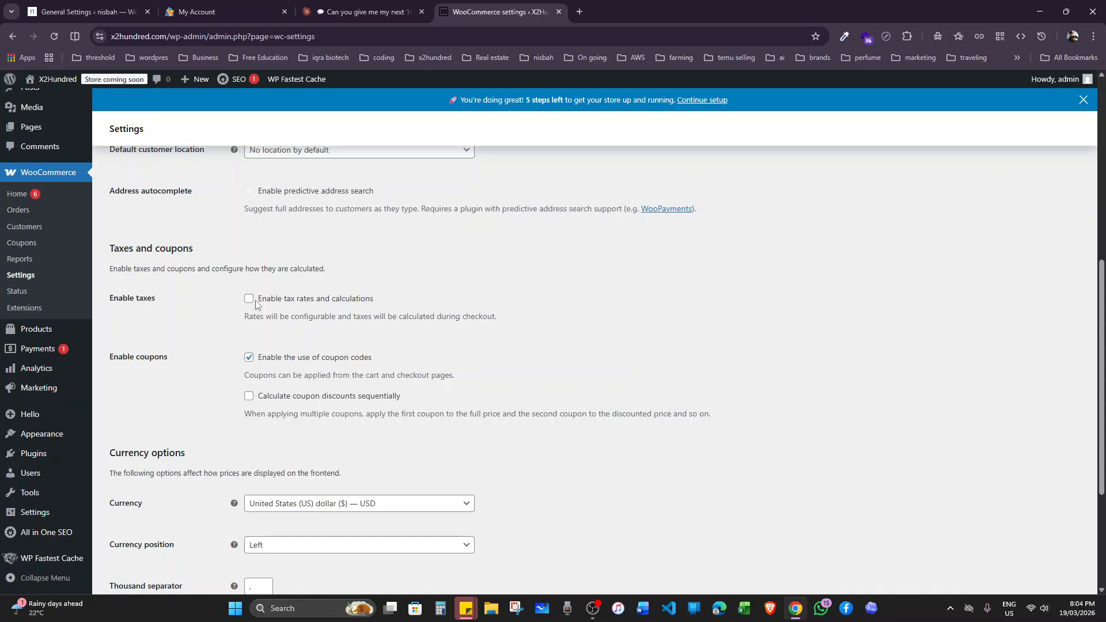
pyautogui.scroll(-2, 272, 332)
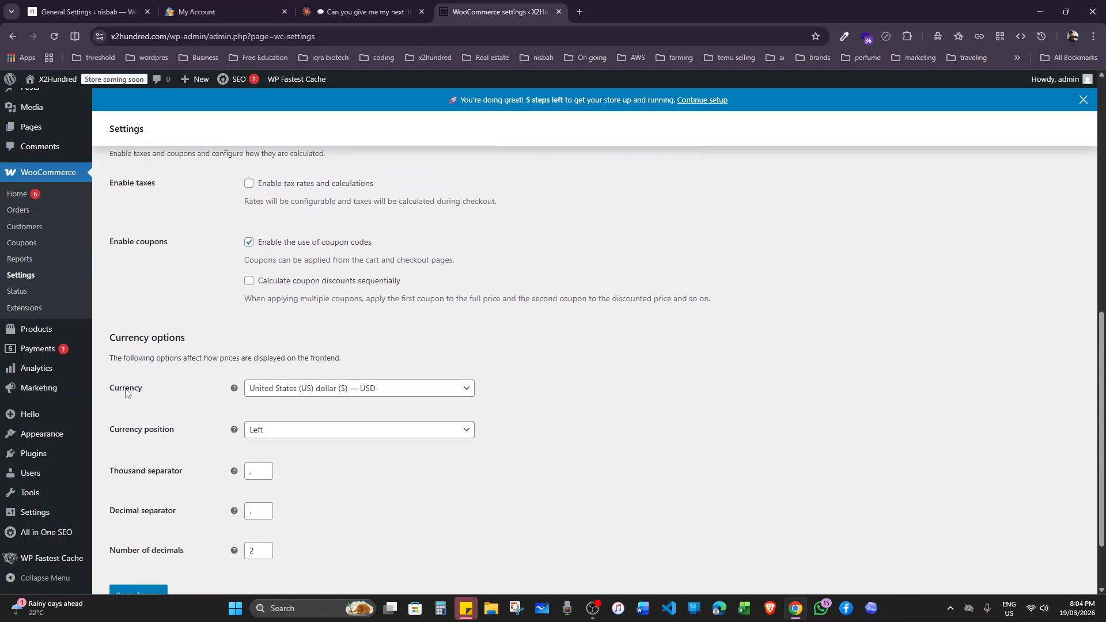
pyautogui.click(386, 392)
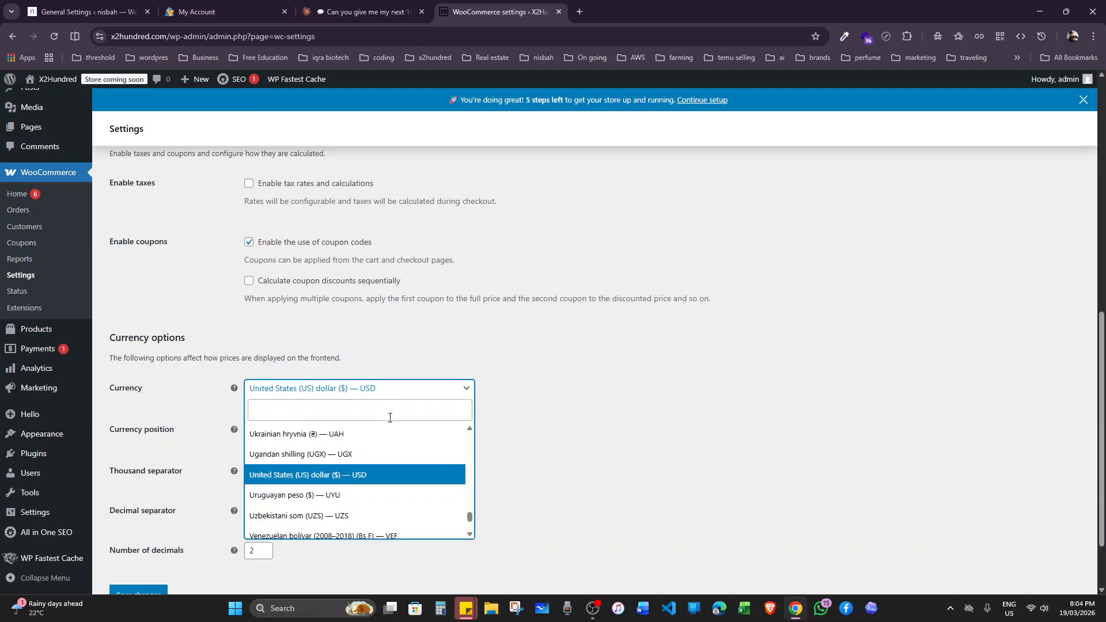
pyautogui.click(371, 369)
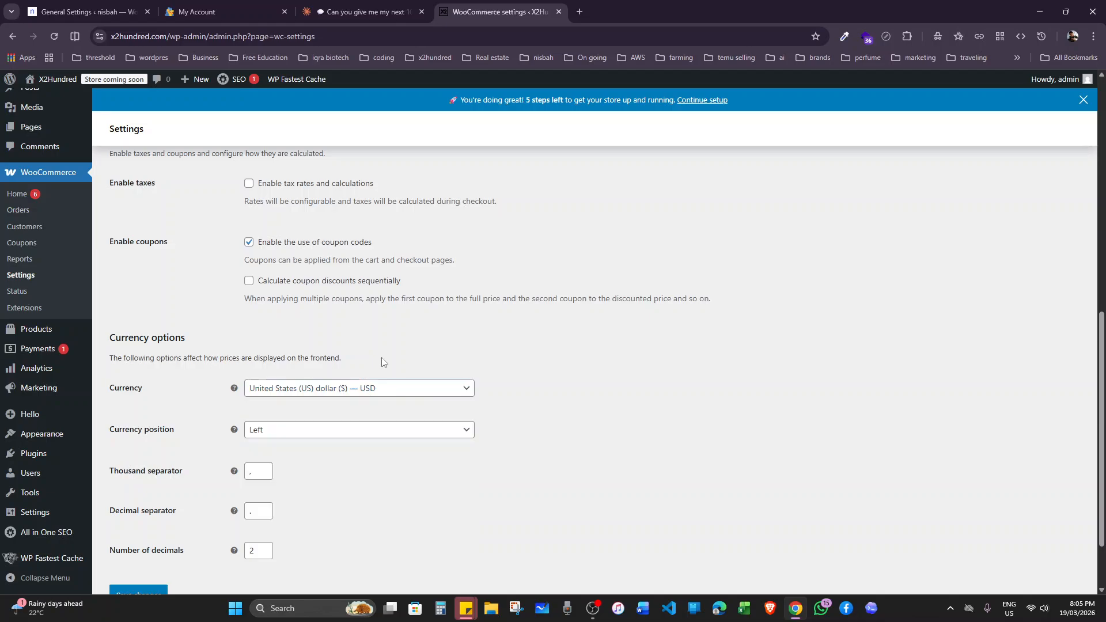
# Save the general store settings.
pyautogui.scroll(-2, 388, 390)
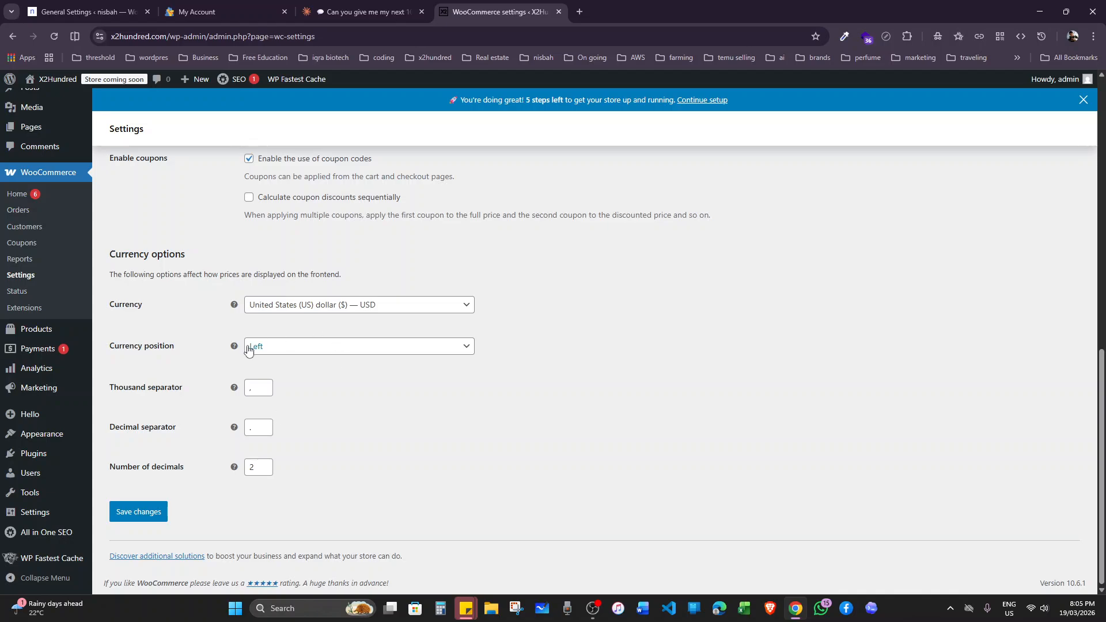
pyautogui.click(154, 518)
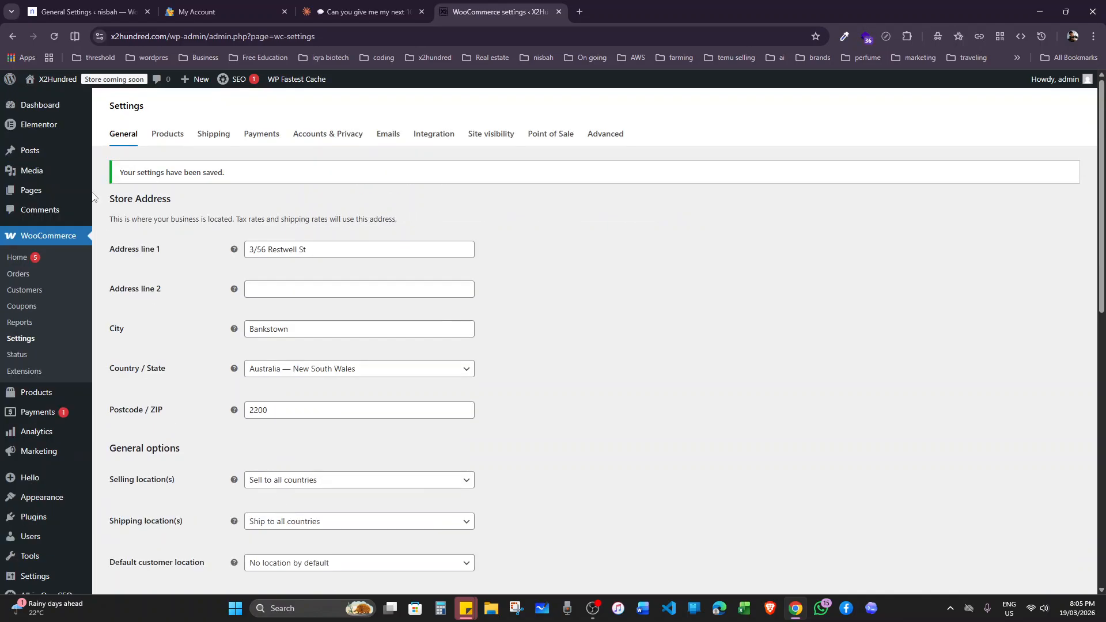
# Open the product settings and review the shop page, measurement, review and rating options.
pyautogui.click(174, 159)
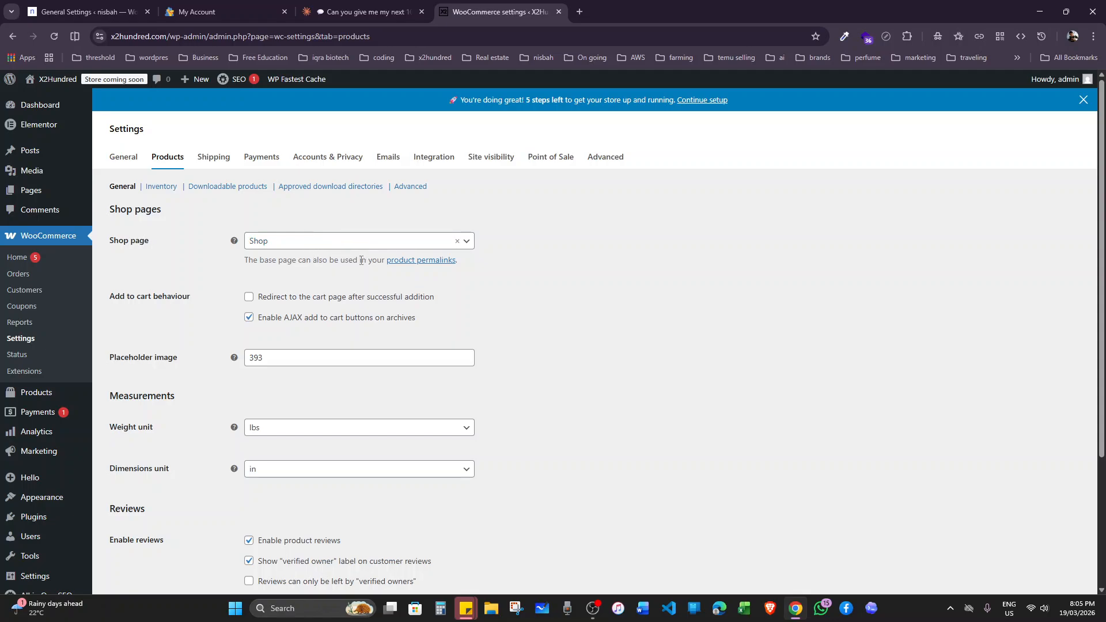
pyautogui.scroll(-3, 429, 271)
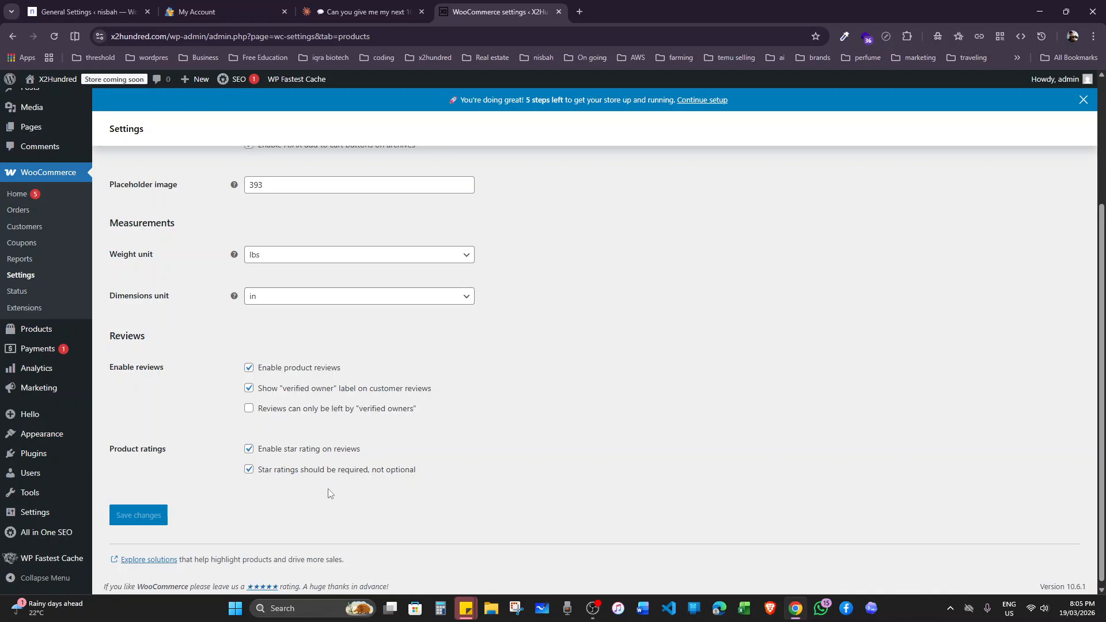
# Open the shipping settings and delete the existing shipping zone "All" that covers Pakistan.
pyautogui.scroll(3, 197, 461)
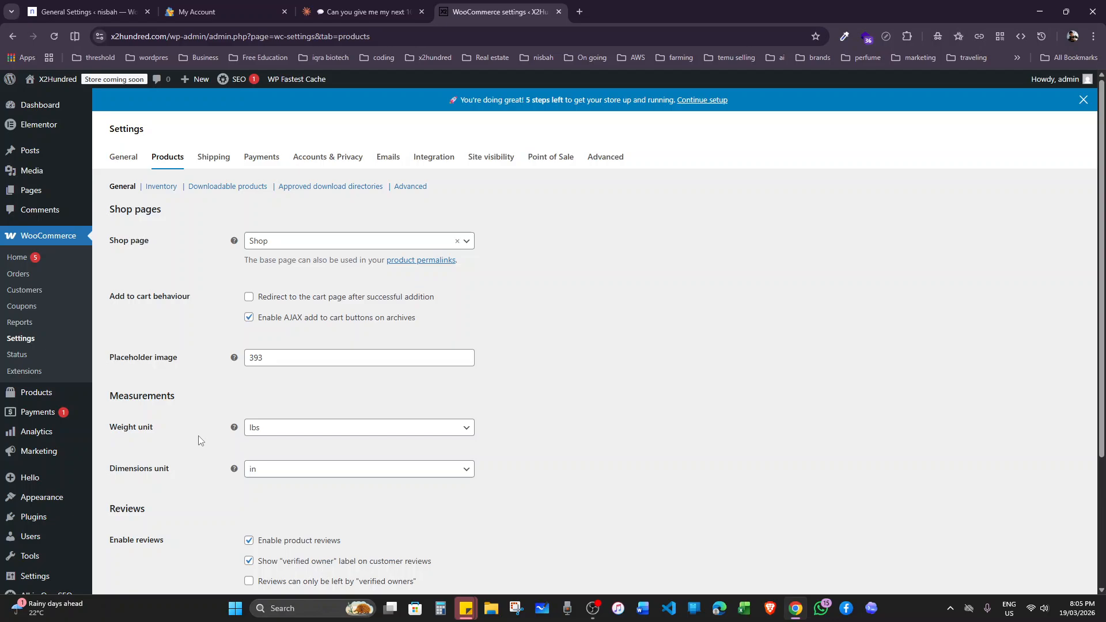
pyautogui.click(218, 157)
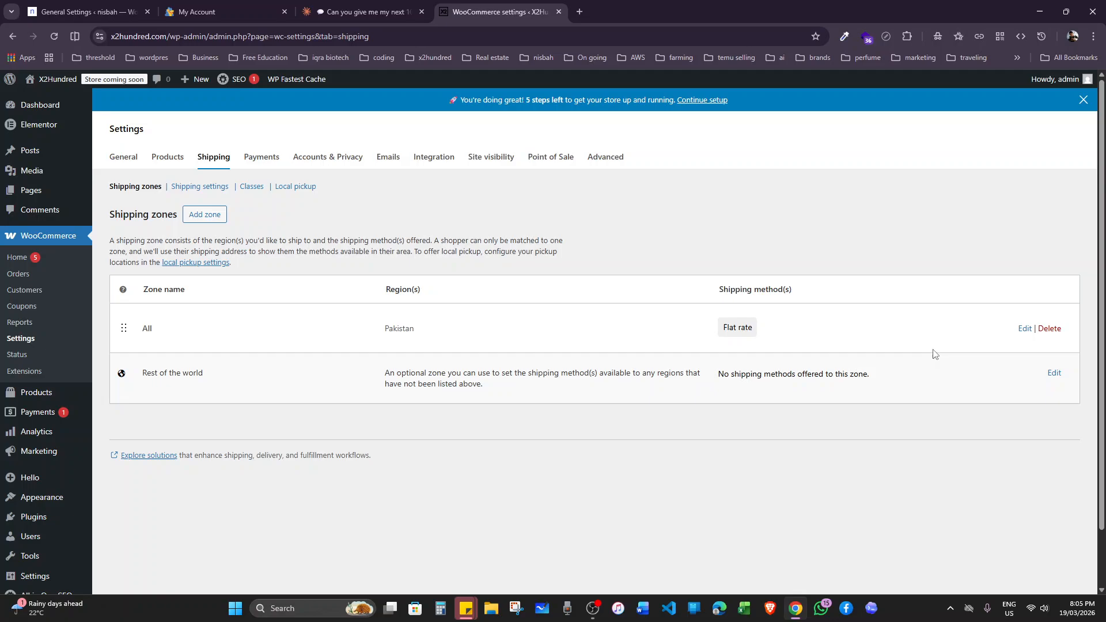
pyautogui.click(1050, 328)
pyautogui.click(598, 119)
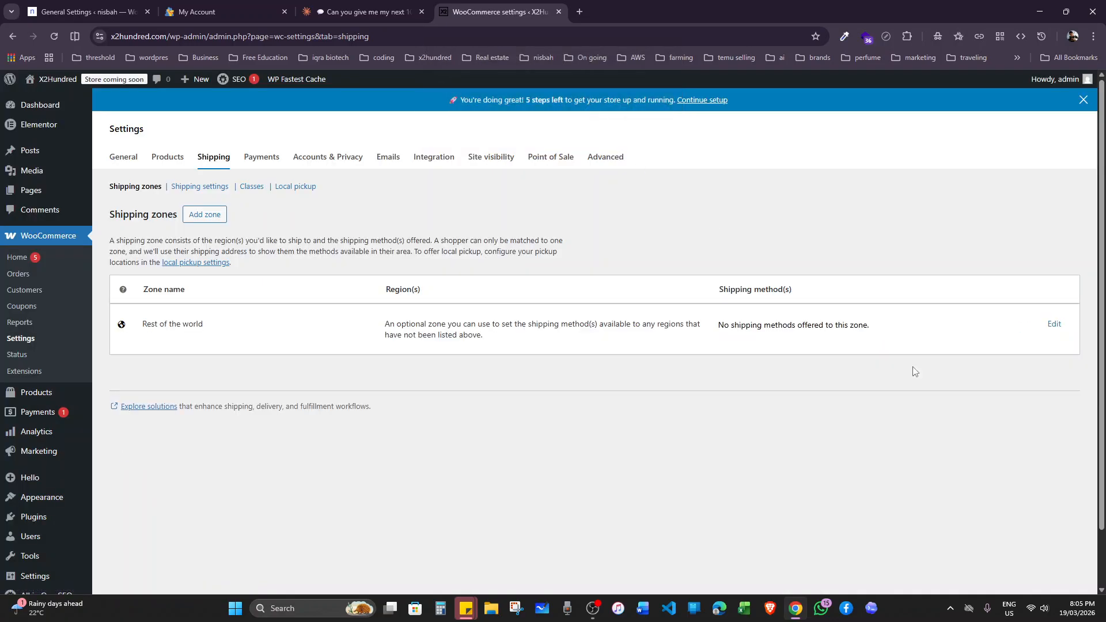
pyautogui.click(1054, 324)
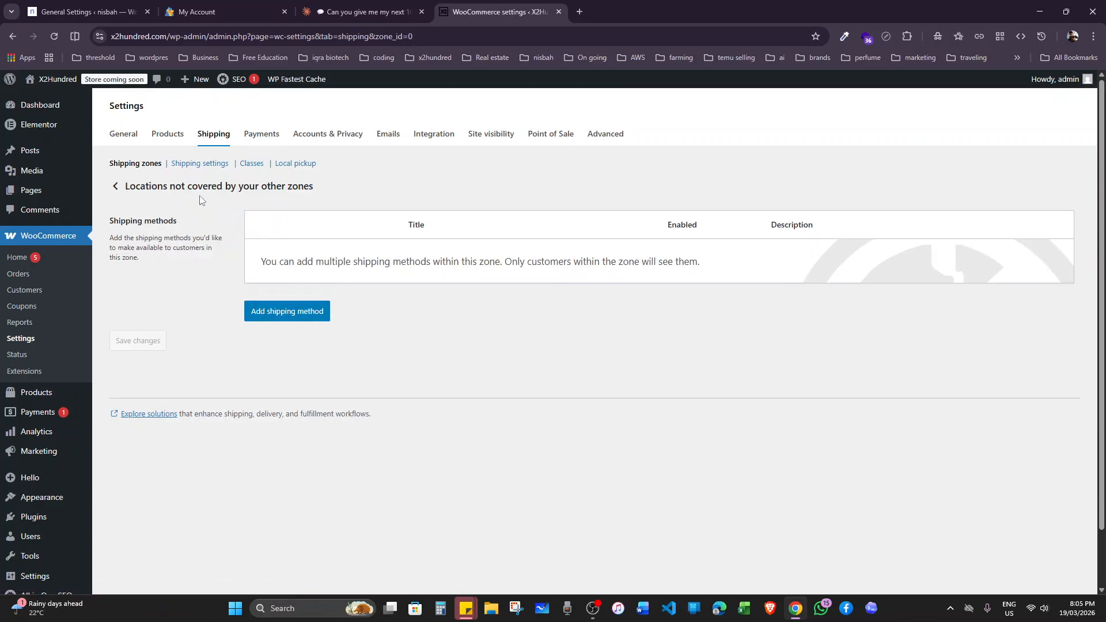
pyautogui.click(222, 137)
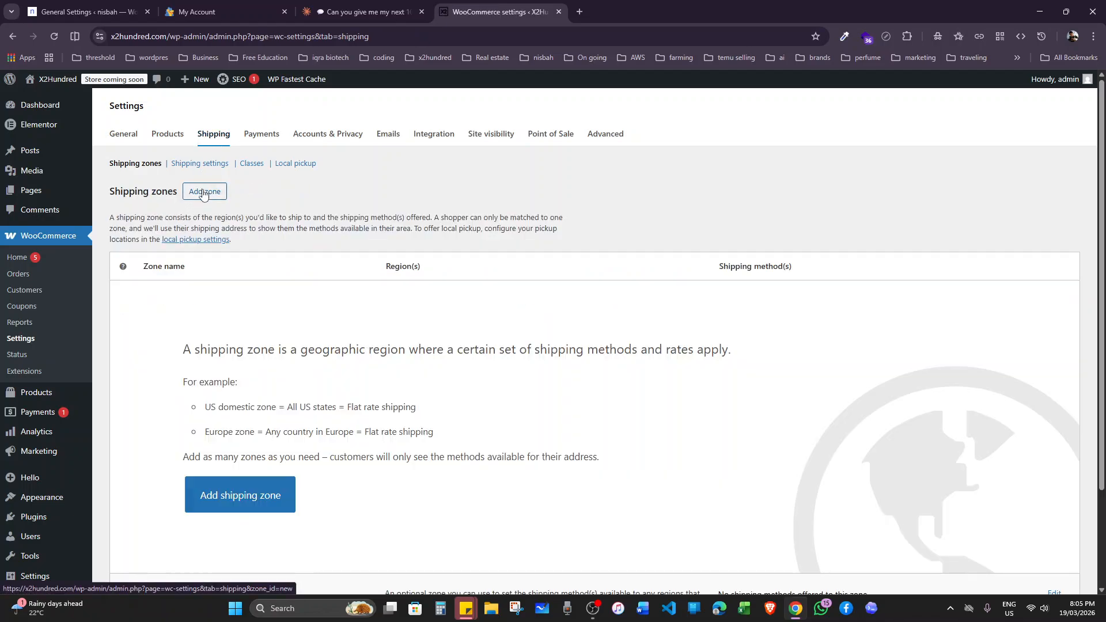
# Start a new shipping zone and name it "All", keeping Everywhere as its region.
pyautogui.click(247, 496)
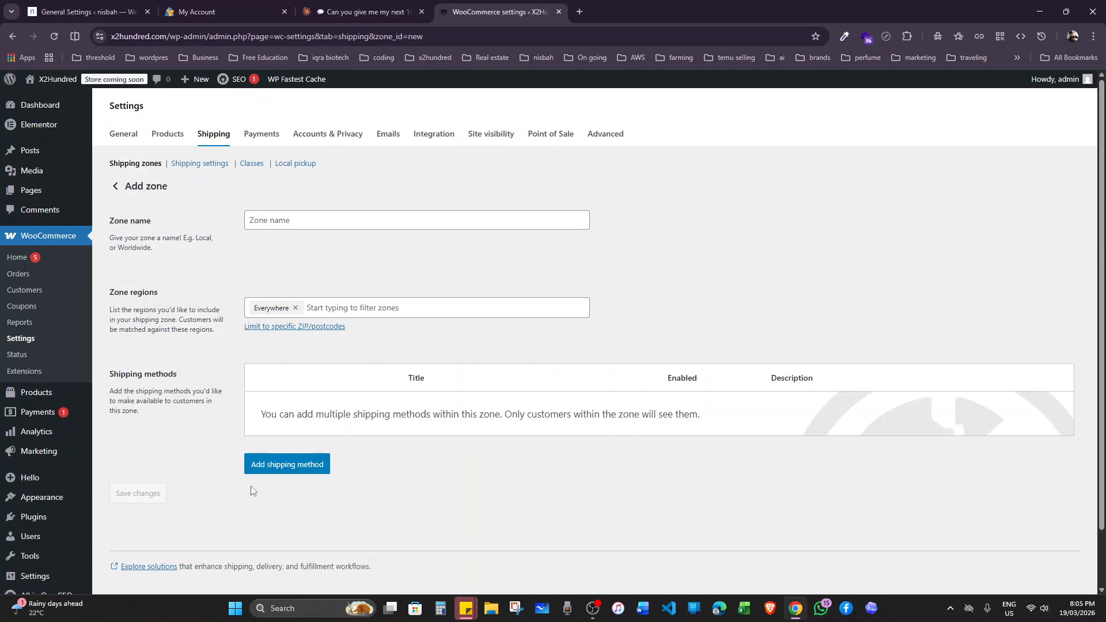
pyautogui.click(307, 222)
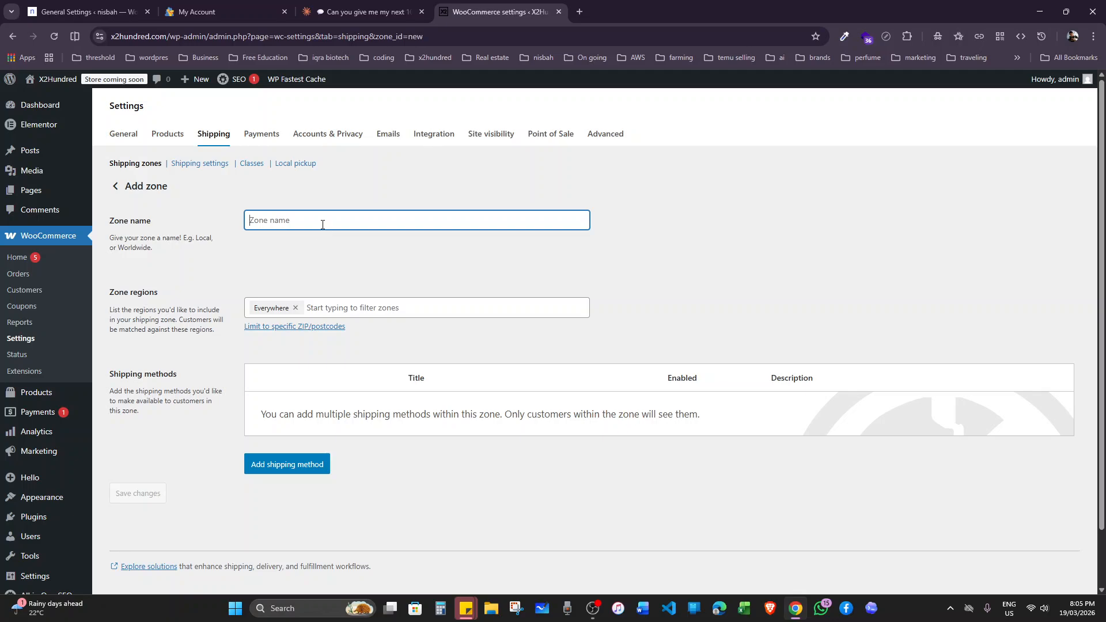
pyautogui.write('a')
pyautogui.press('capslock')
pyautogui.write('LL')
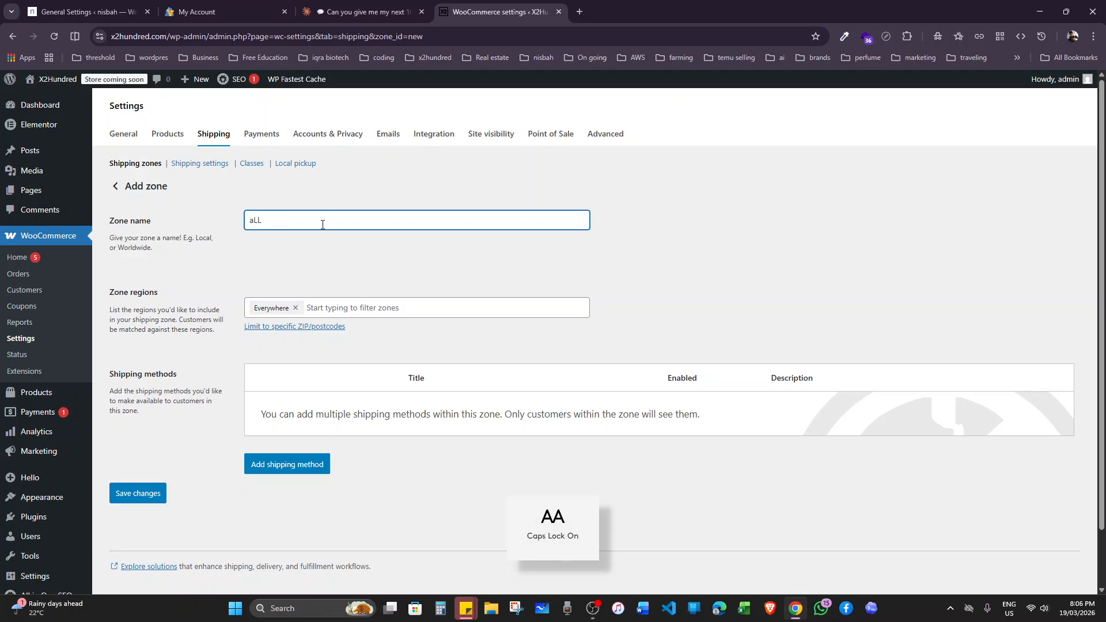
pyautogui.press('BackSpace')
pyautogui.press('BackSpace')
pyautogui.press('BackSpace')
pyautogui.write('A')
pyautogui.press('capslock')
pyautogui.write('ll')
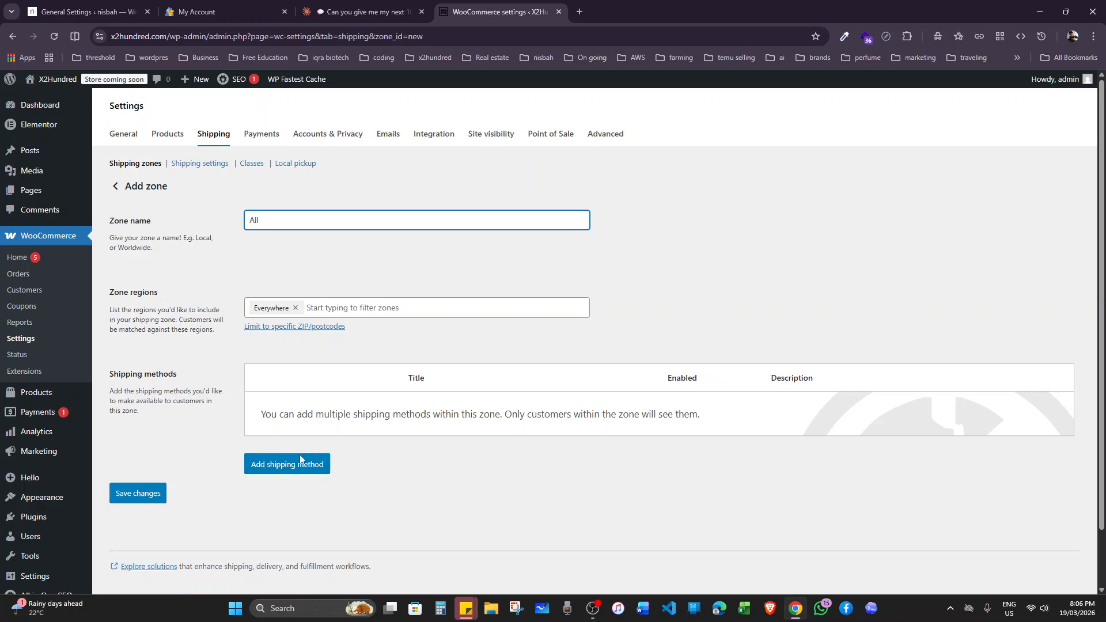
# Add a flat rate shipping method to the zone with tax status None and a cost of 10, and save it.
pyautogui.click(316, 470)
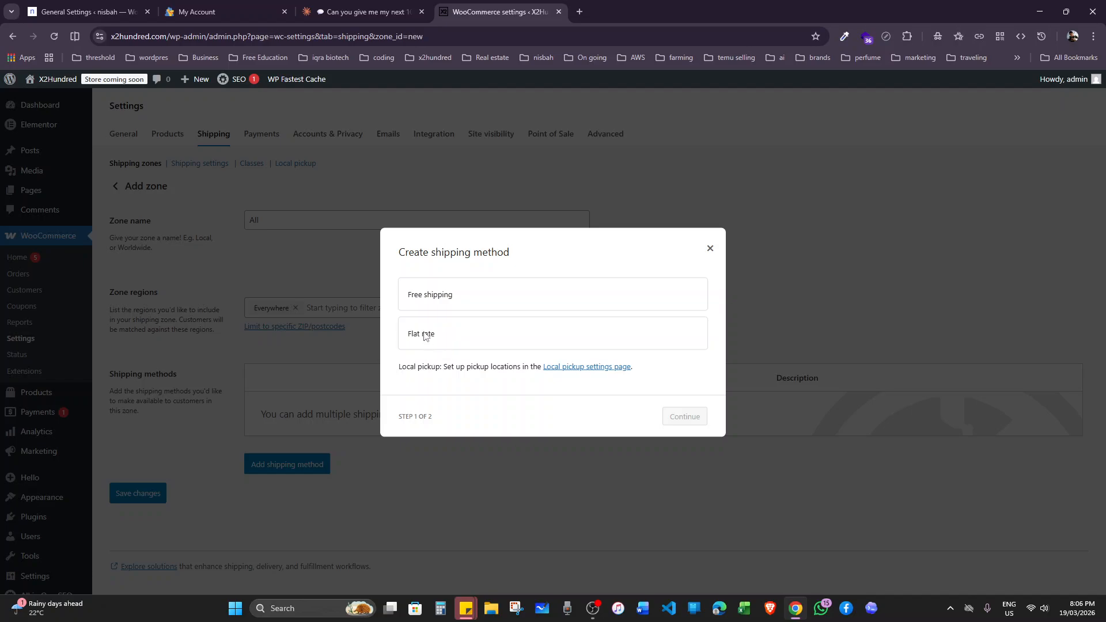
pyautogui.click(468, 336)
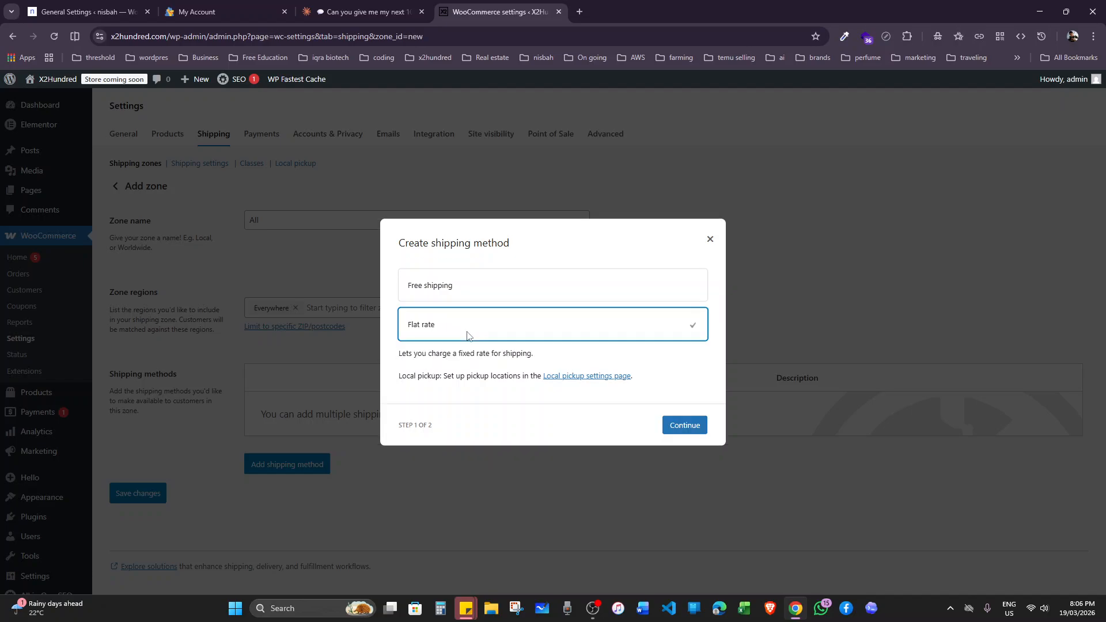
pyautogui.click(681, 427)
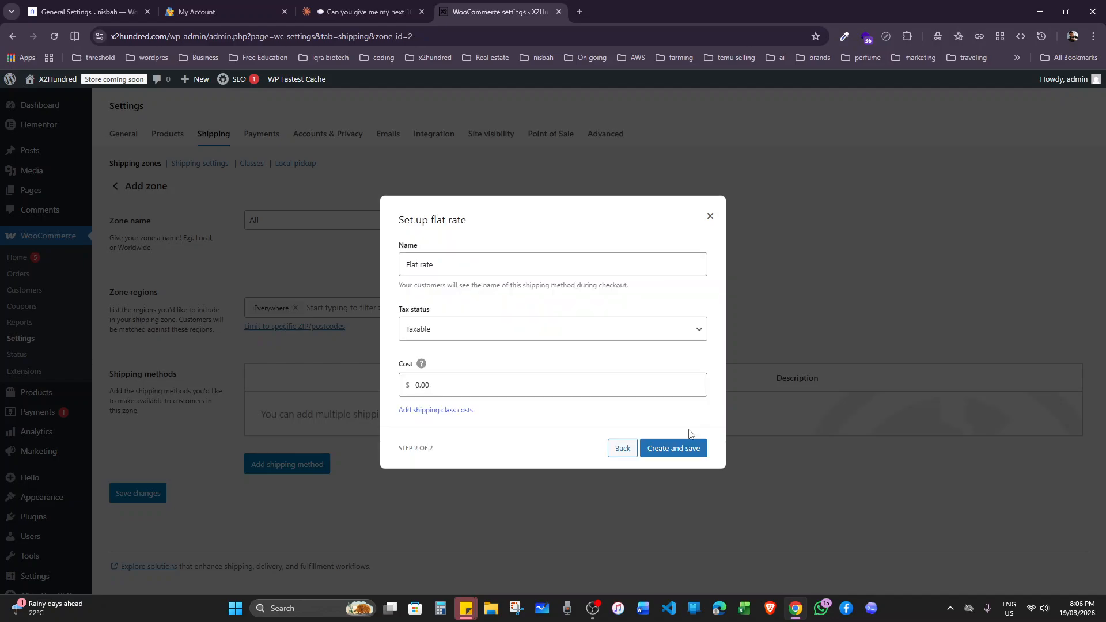
pyautogui.click(490, 329)
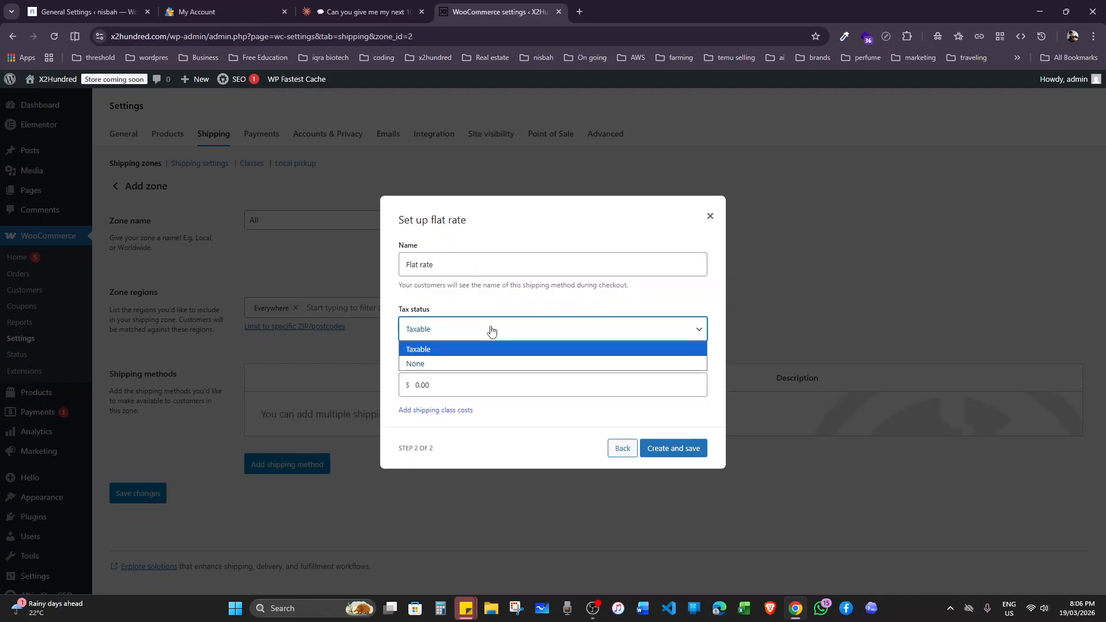
pyautogui.click(470, 361)
pyautogui.click(479, 383)
pyautogui.write('10')
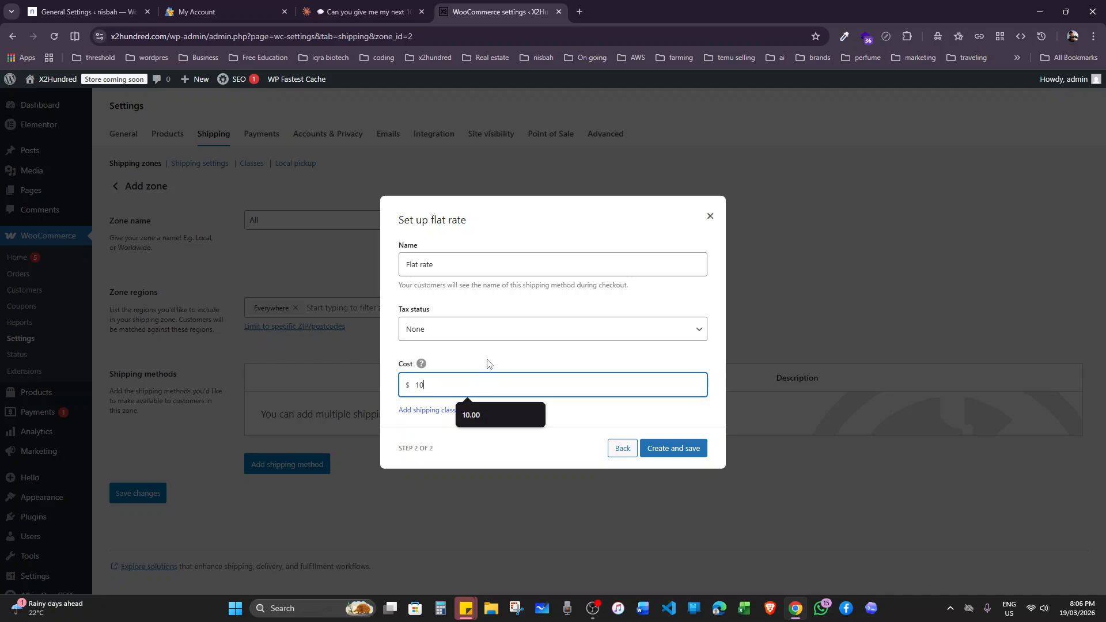
pyautogui.click(460, 364)
pyautogui.click(679, 449)
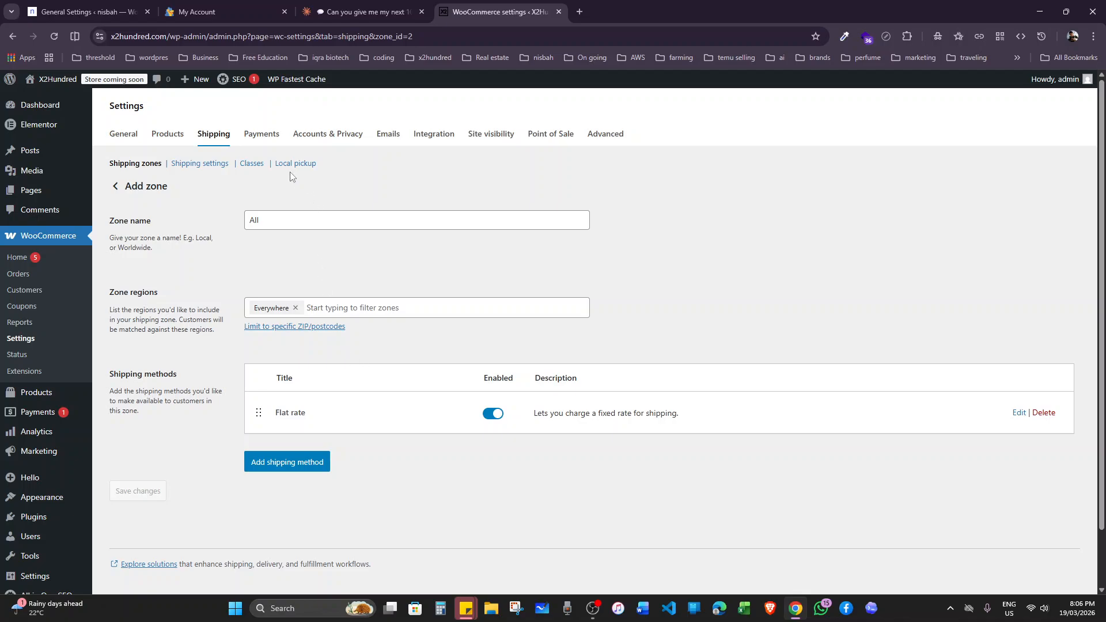
# Install WooPayments from the payment settings and close its setup without connecting to WordPress.com.
pyautogui.click(279, 142)
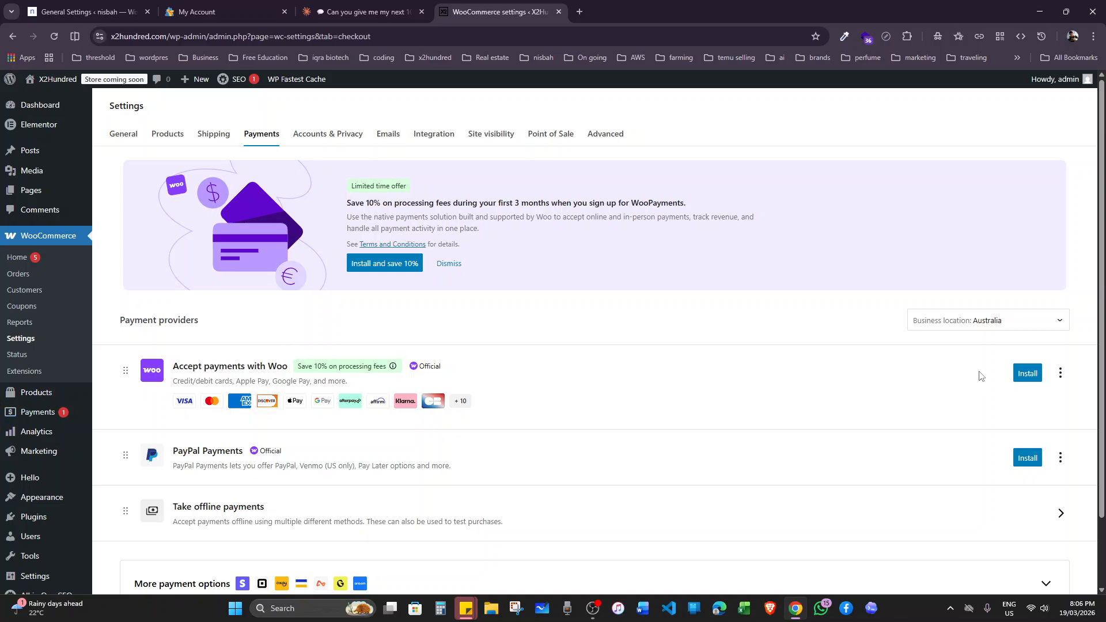
pyautogui.click(1028, 373)
pyautogui.scroll(-1, 573, 372)
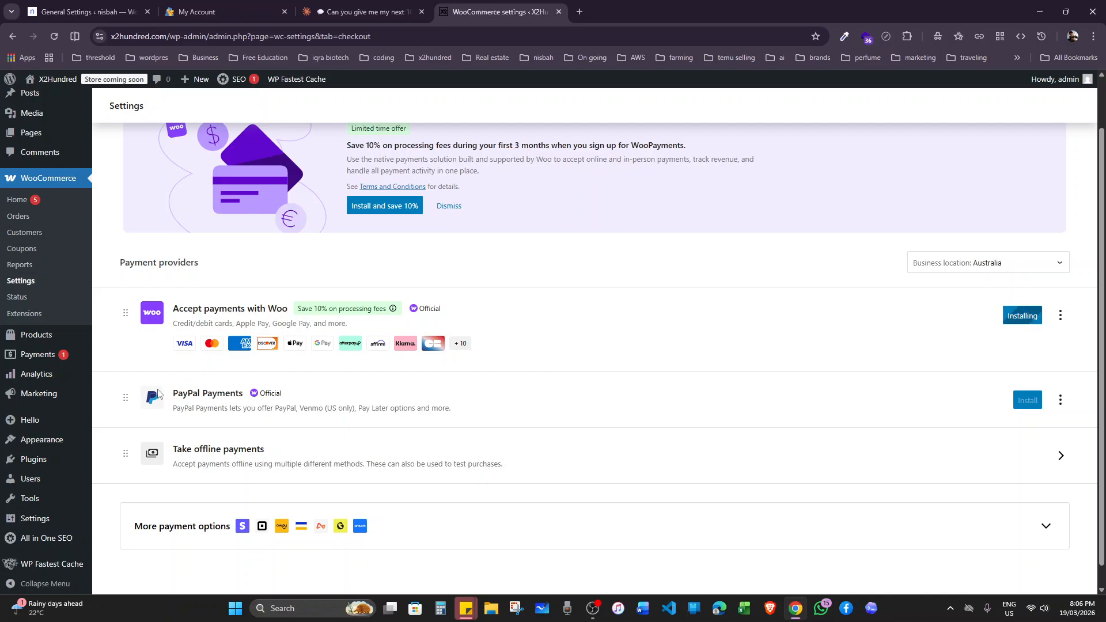
pyautogui.click(1027, 316)
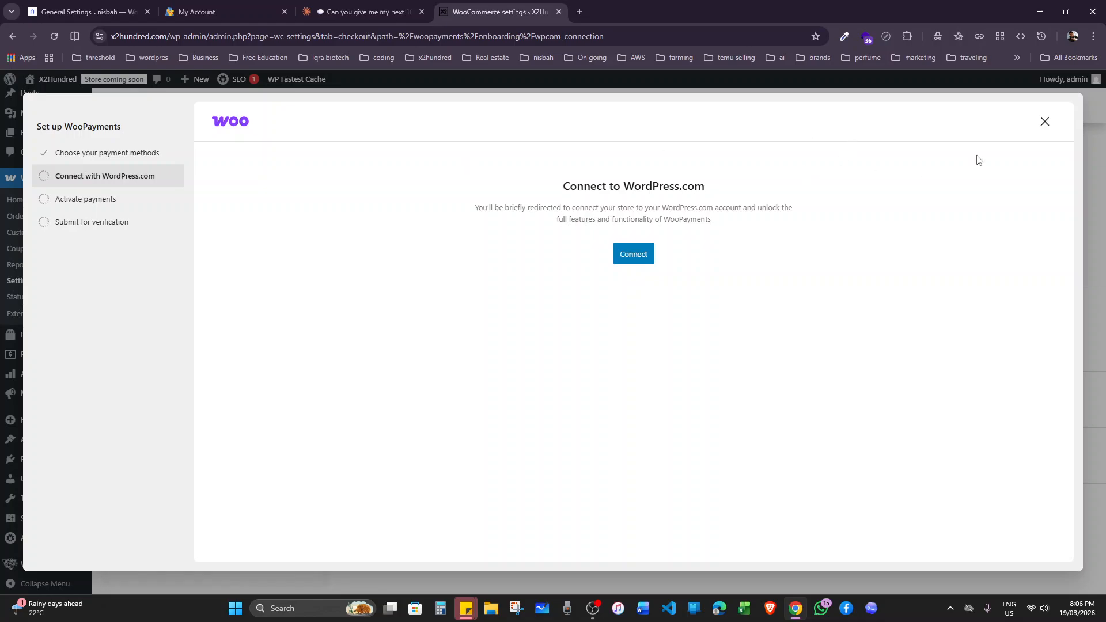
pyautogui.click(1044, 124)
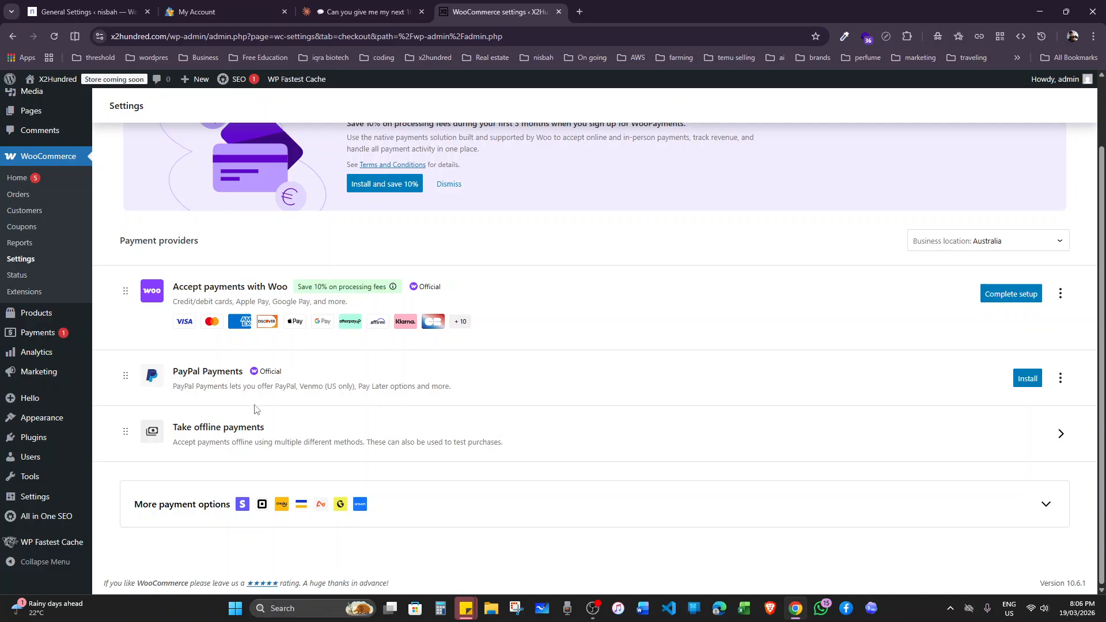
# Install PayPal Payments, open its setup page, and return to the payment providers without activating it.
pyautogui.click(1021, 379)
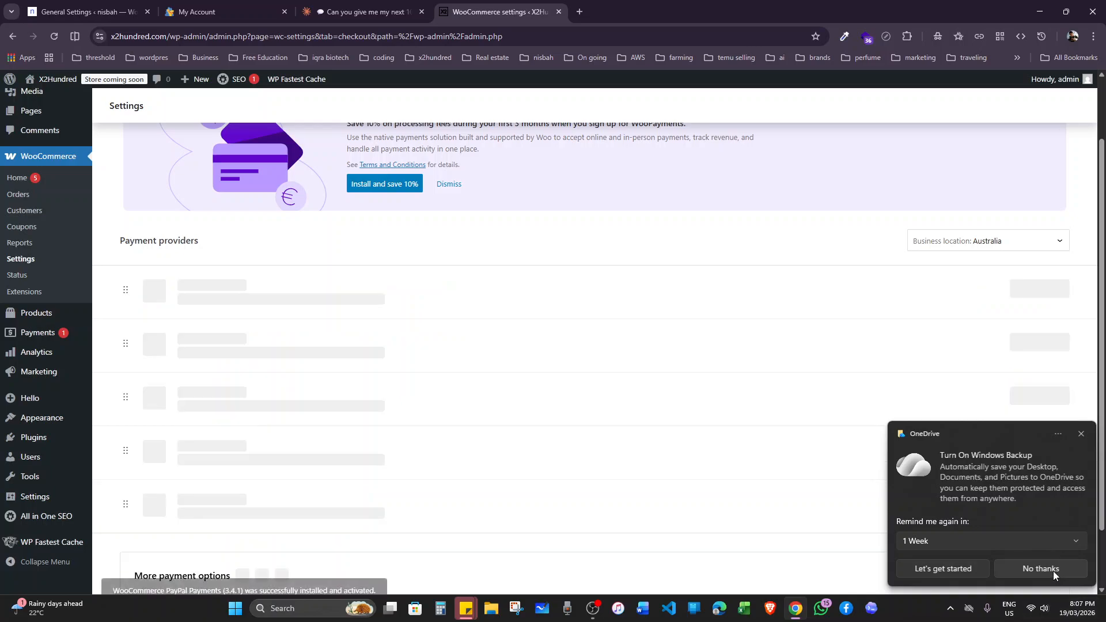
pyautogui.click(1041, 569)
pyautogui.click(1013, 379)
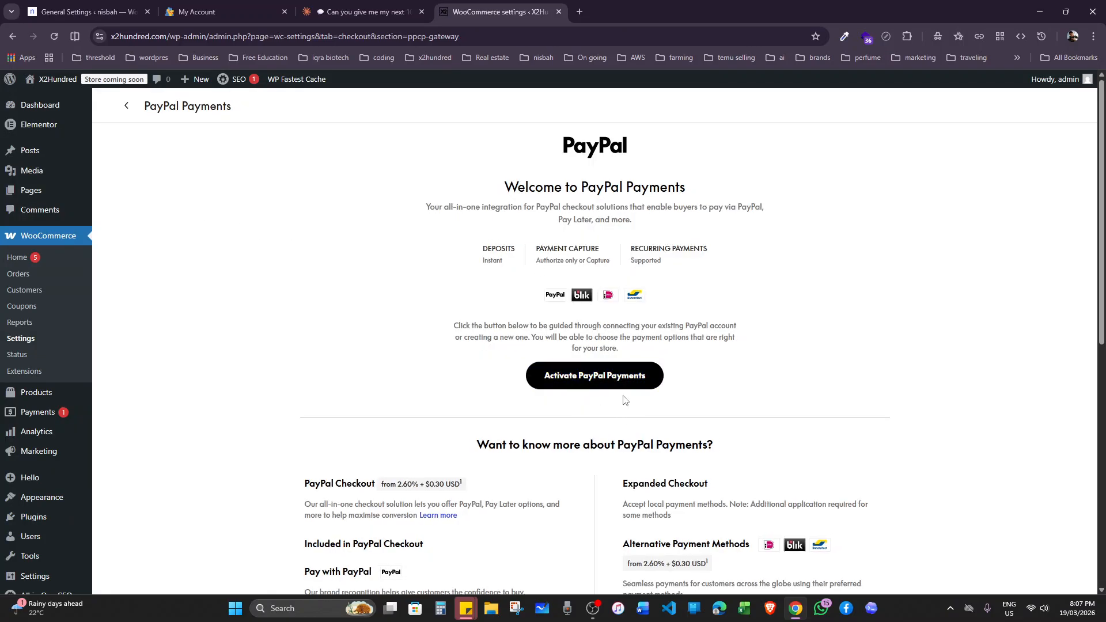
pyautogui.click(128, 109)
# Review the available offline payment methods and return to the payment providers.
pyautogui.scroll(-3, 547, 343)
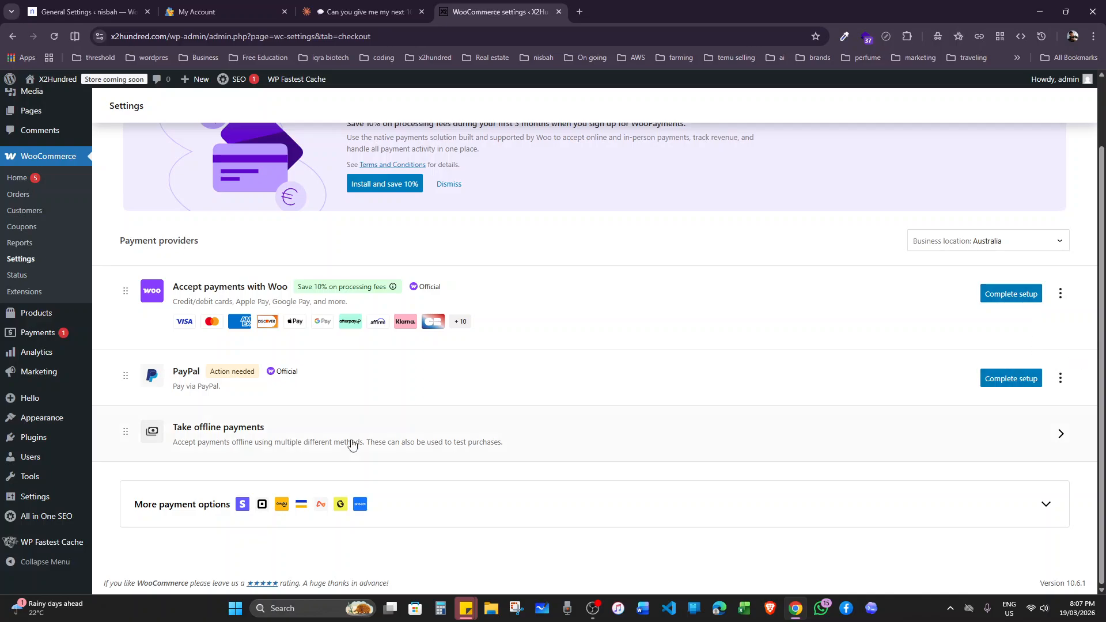
pyautogui.click(945, 443)
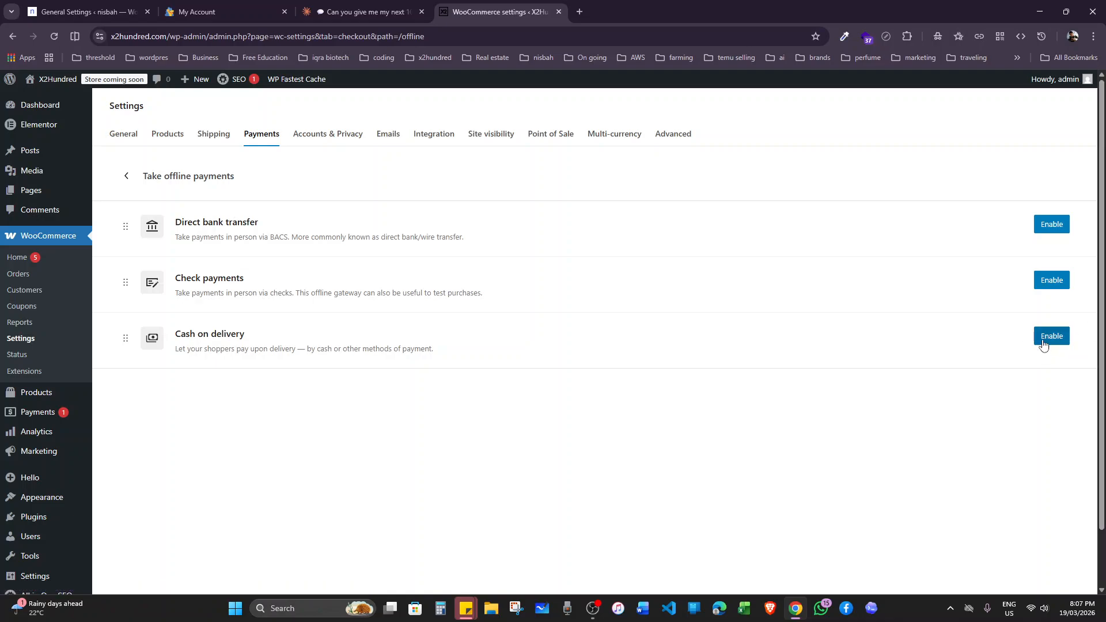
pyautogui.click(126, 176)
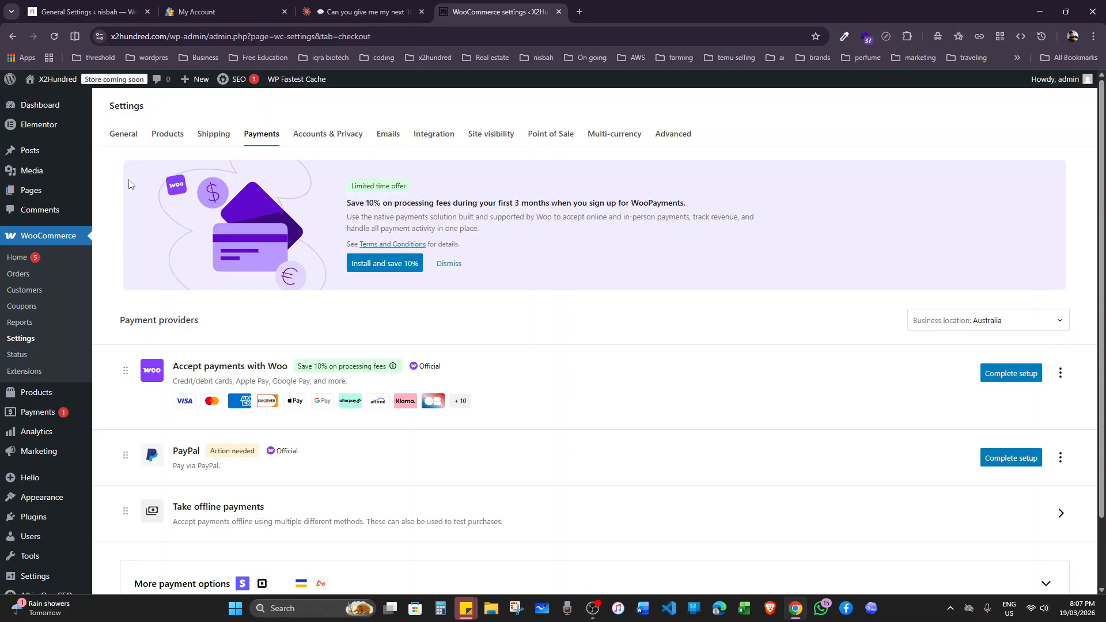
# Review the checkout, account creation, data erasure, privacy policy and data retention options in the accounts and privacy settings.
pyautogui.click(307, 147)
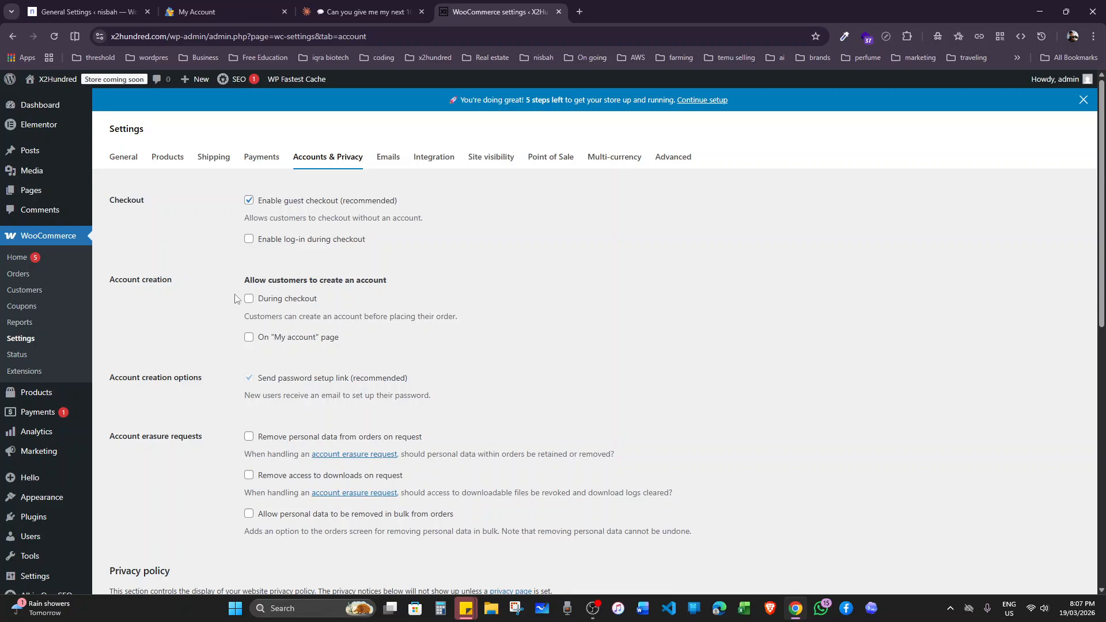
pyautogui.scroll(-6, 271, 369)
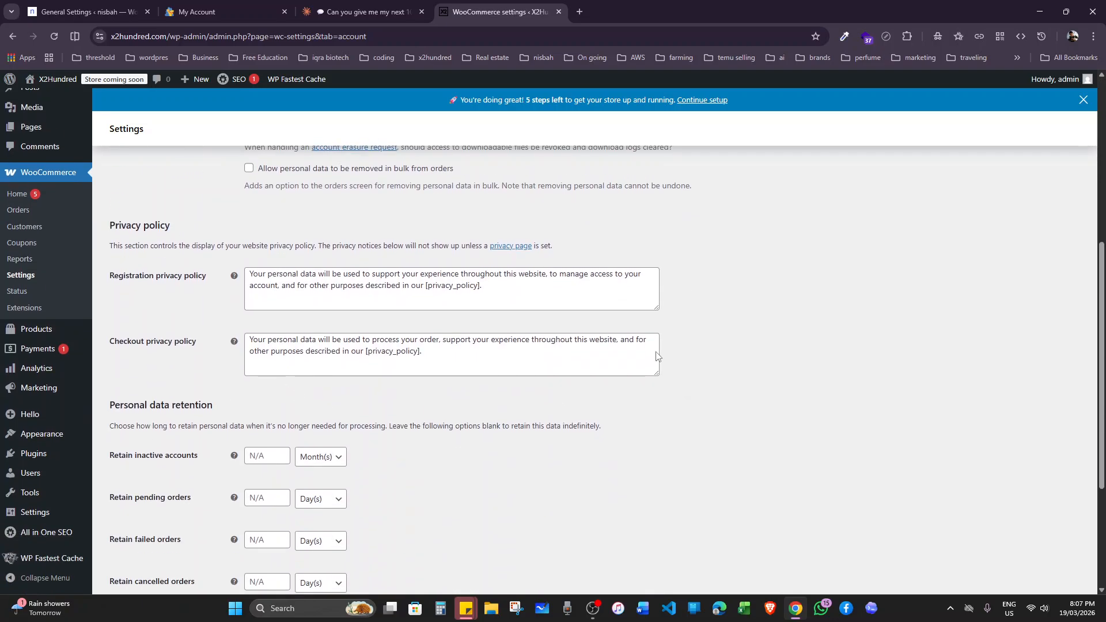
pyautogui.scroll(-3, 574, 413)
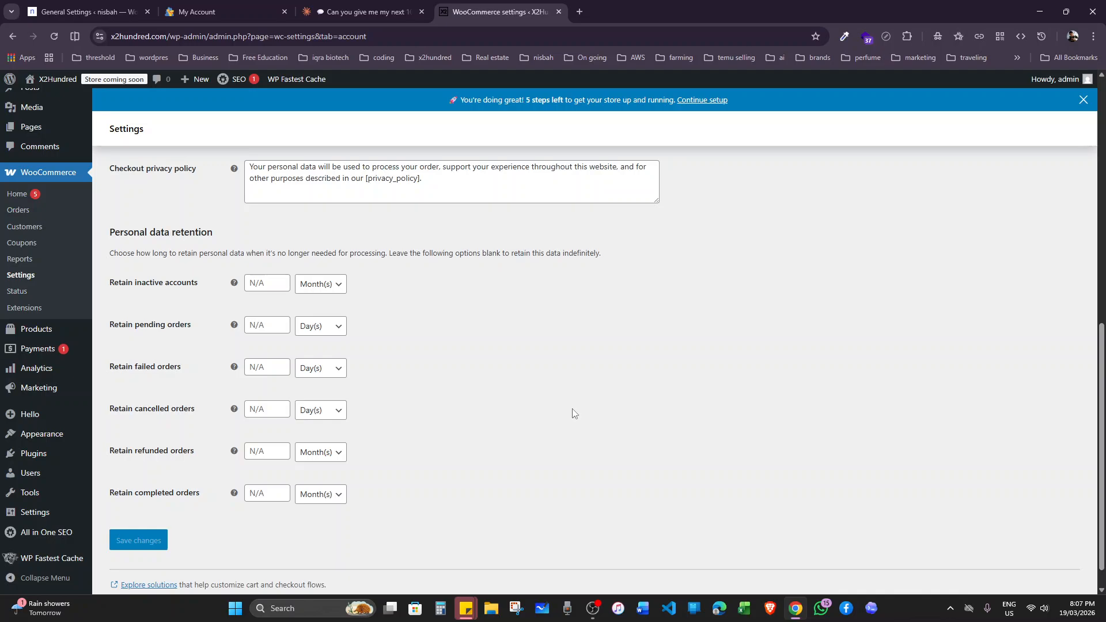
pyautogui.scroll(8, 574, 412)
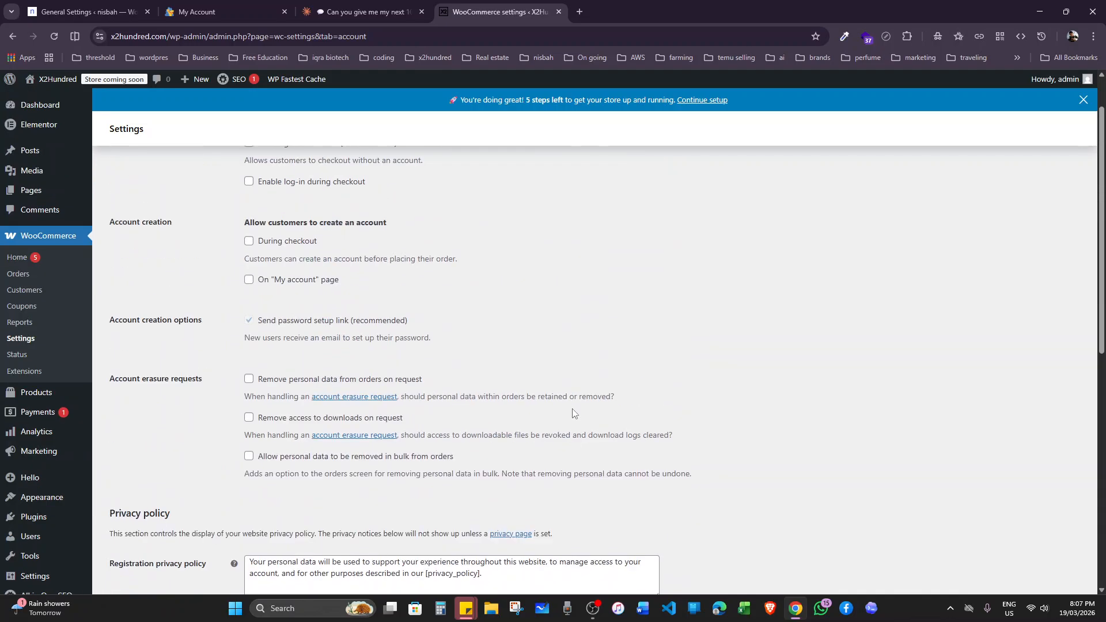
pyautogui.scroll(1, 574, 413)
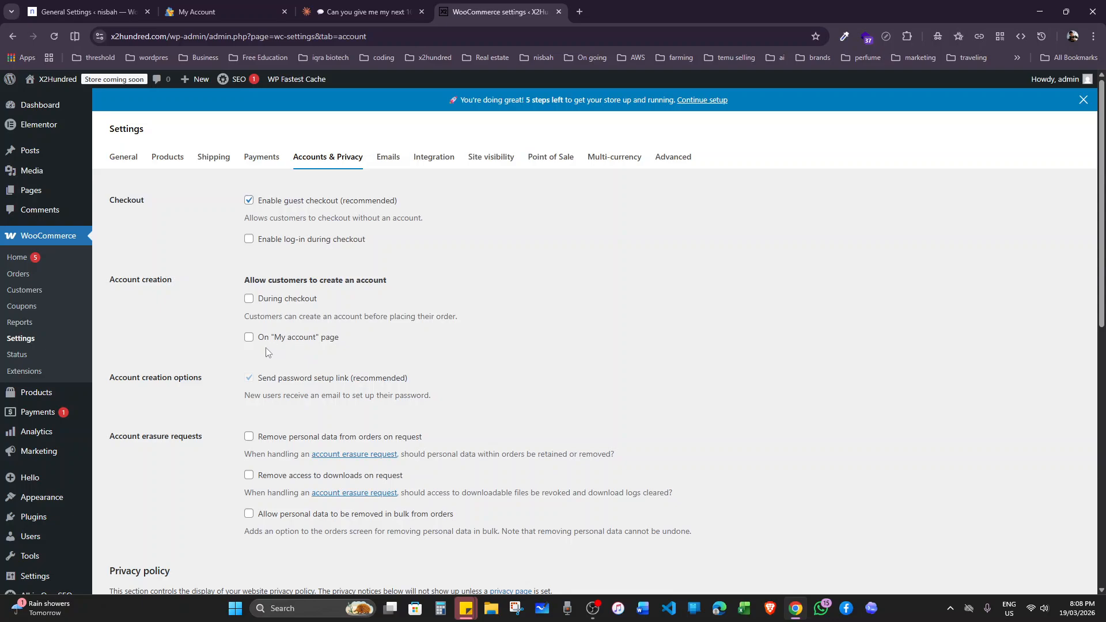
pyautogui.scroll(-1, 319, 345)
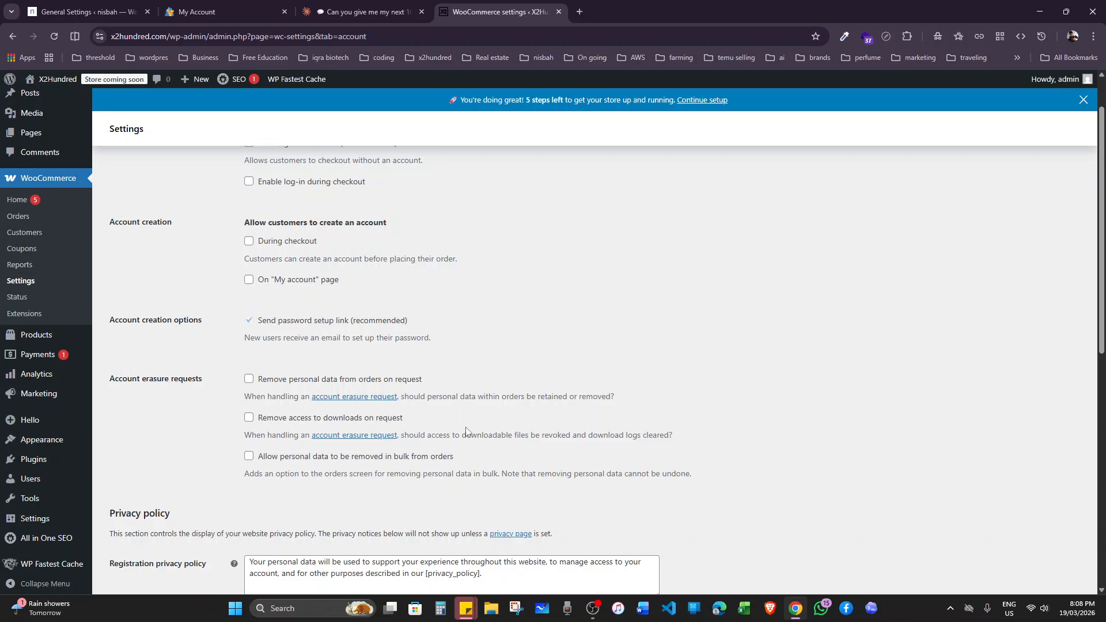
pyautogui.scroll(-3, 349, 559)
pyautogui.scroll(-6, 371, 544)
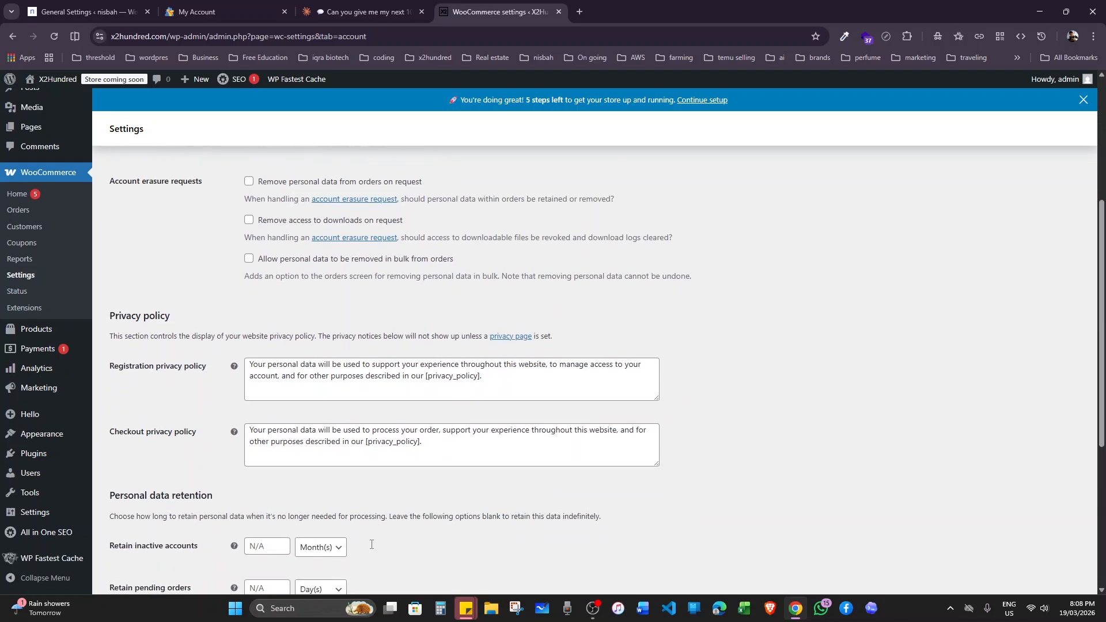
pyautogui.scroll(3, 371, 544)
pyautogui.scroll(7, 371, 544)
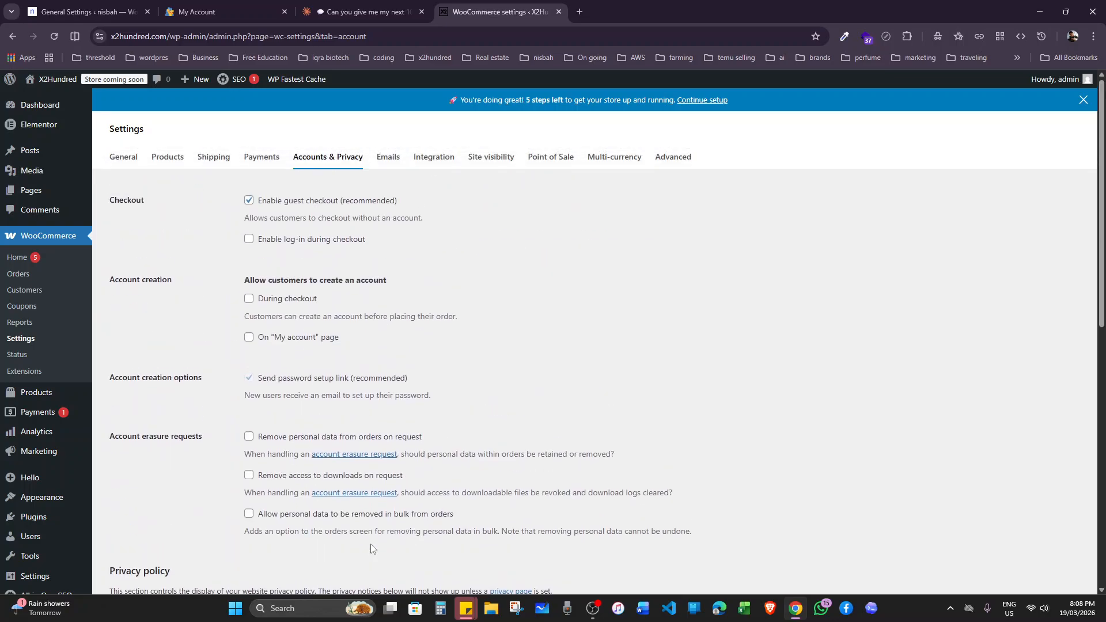
# Review the store's email notifications and the new order recipient, and open the integration settings.
pyautogui.click(386, 157)
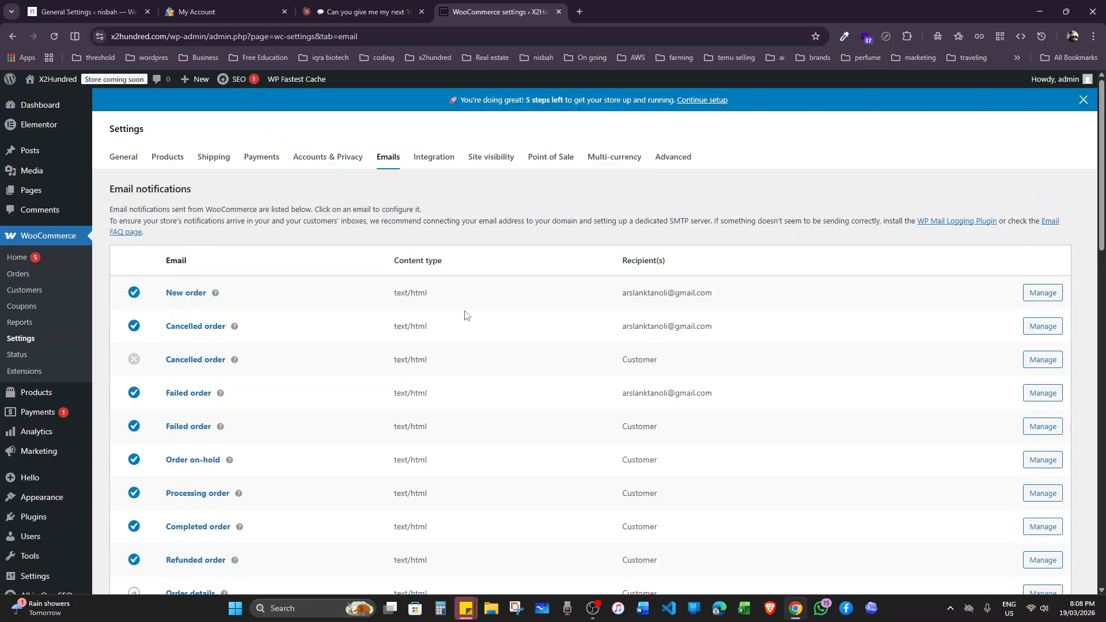
pyautogui.scroll(-5, 465, 314)
pyautogui.scroll(5, 361, 358)
pyautogui.moveTo(715, 295); pyautogui.dragTo(625, 294)
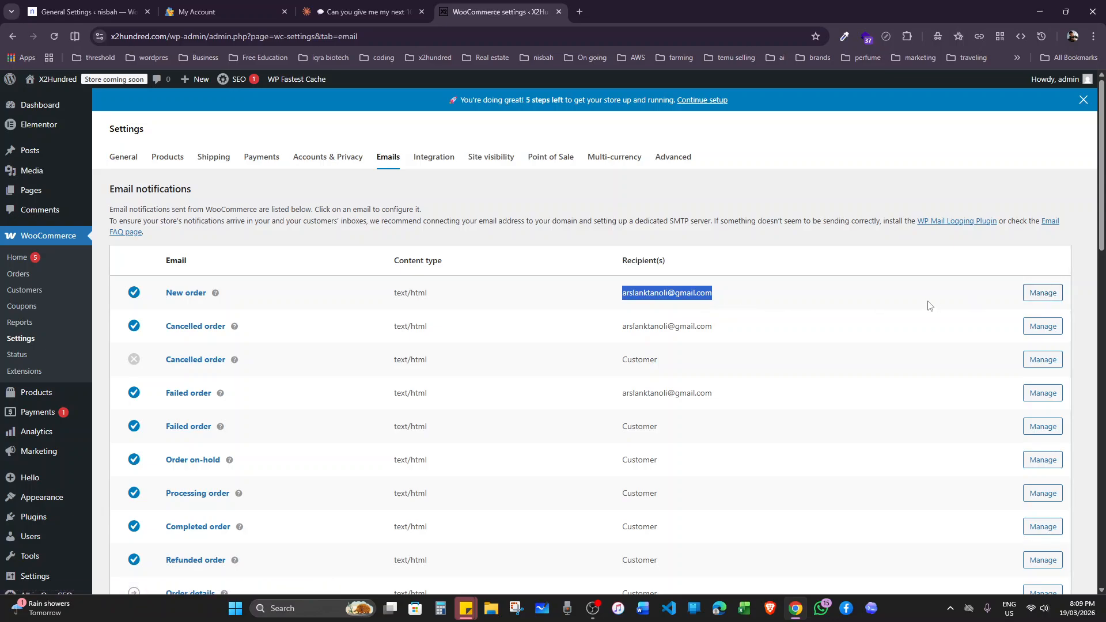
pyautogui.click(447, 161)
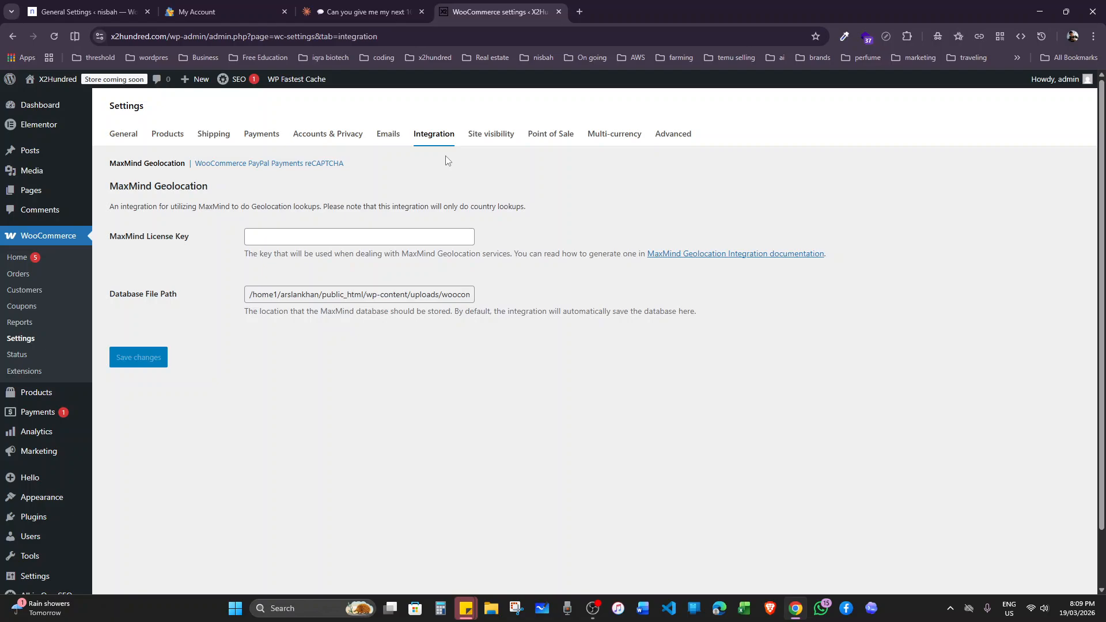
# Review the site visibility options, selecting Live and switching back to Coming soon without saving.
pyautogui.click(491, 158)
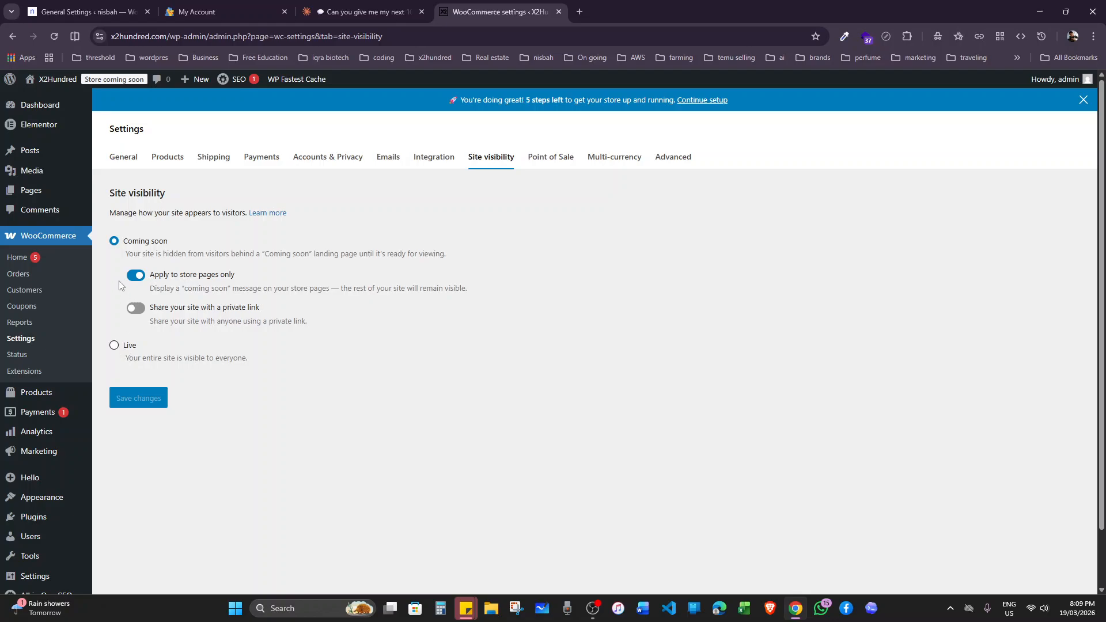
pyautogui.click(113, 346)
pyautogui.click(114, 241)
# Review the store details in the Point of Sale settings and the enabled currencies in the multi-currency settings.
pyautogui.click(553, 167)
pyautogui.click(603, 110)
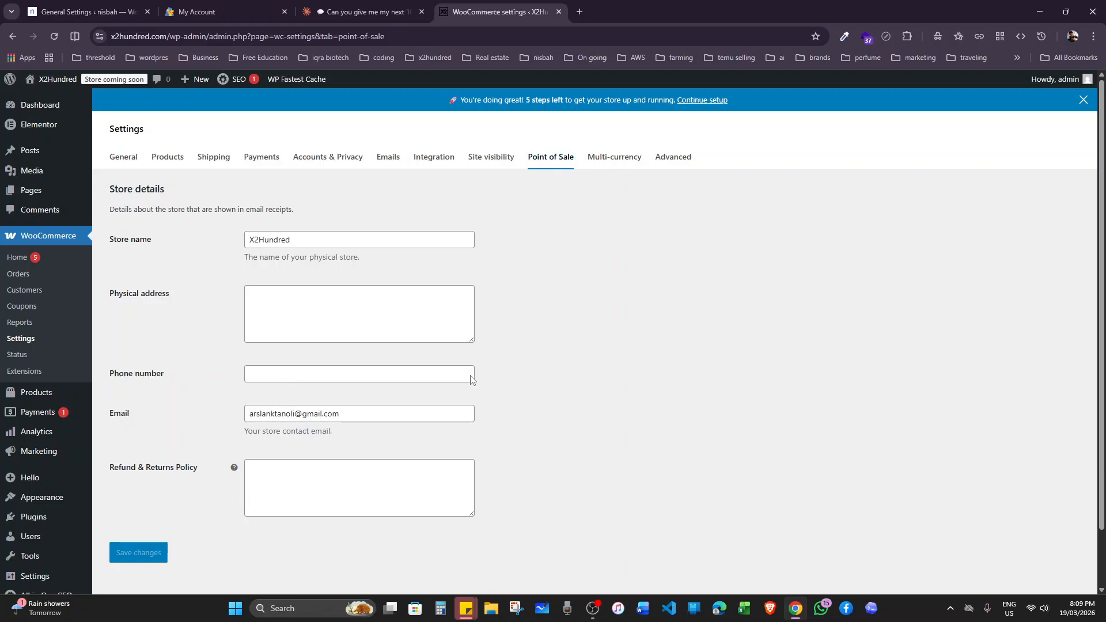
pyautogui.click(612, 167)
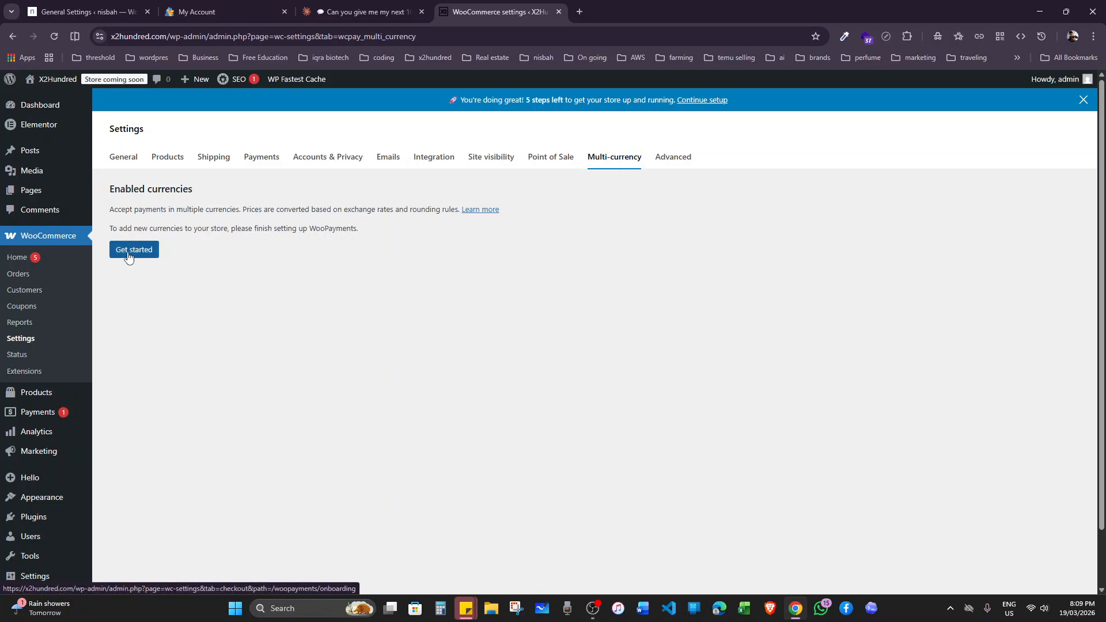
# Review the page setup, checkout endpoints and account endpoints in the advanced settings, and return to the WordPress dashboard.
pyautogui.click(675, 160)
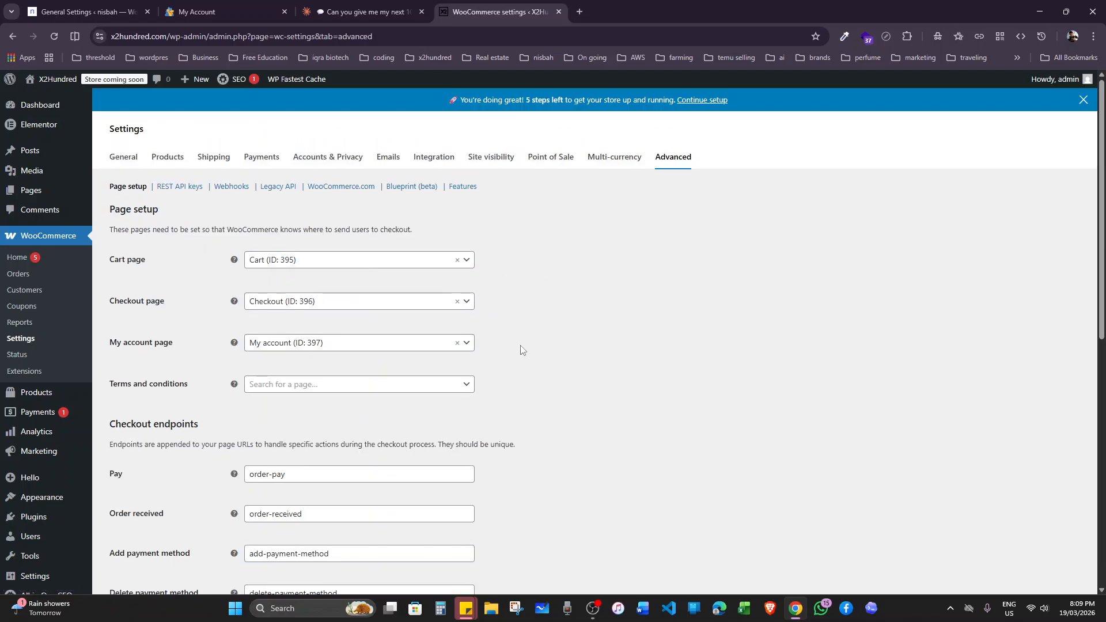
pyautogui.scroll(-8, 522, 350)
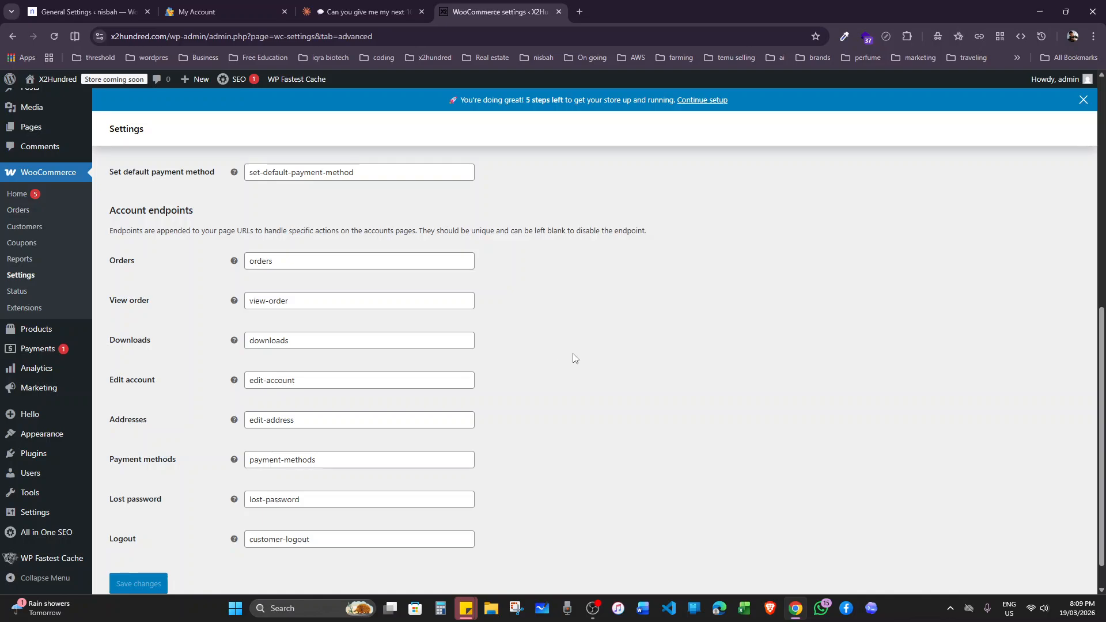
pyautogui.scroll(5, 467, 333)
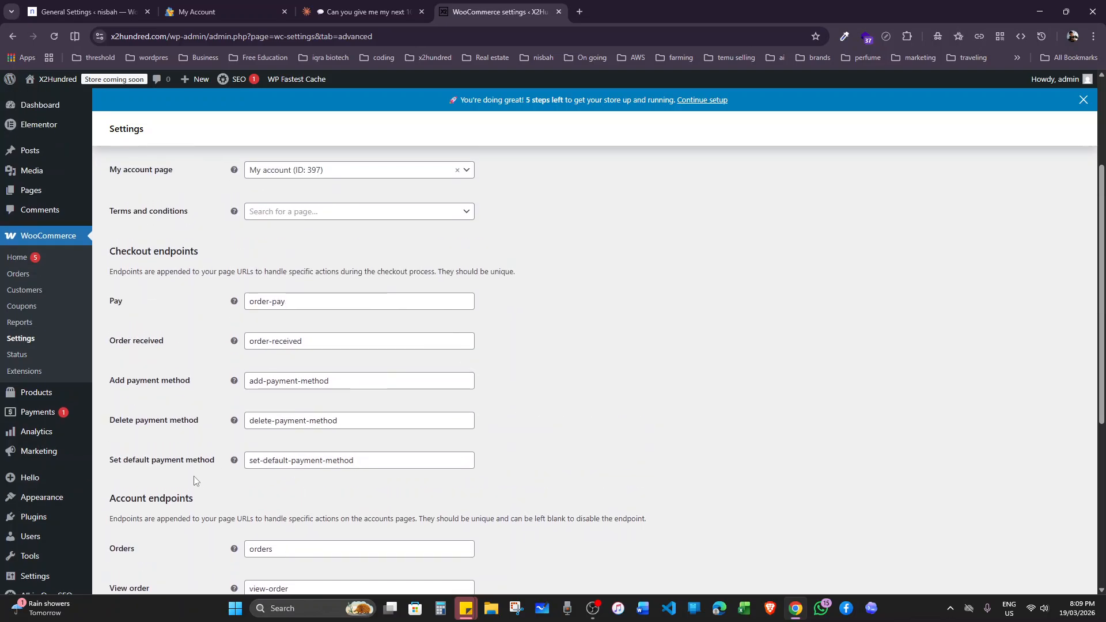
pyautogui.moveTo(59, 432)
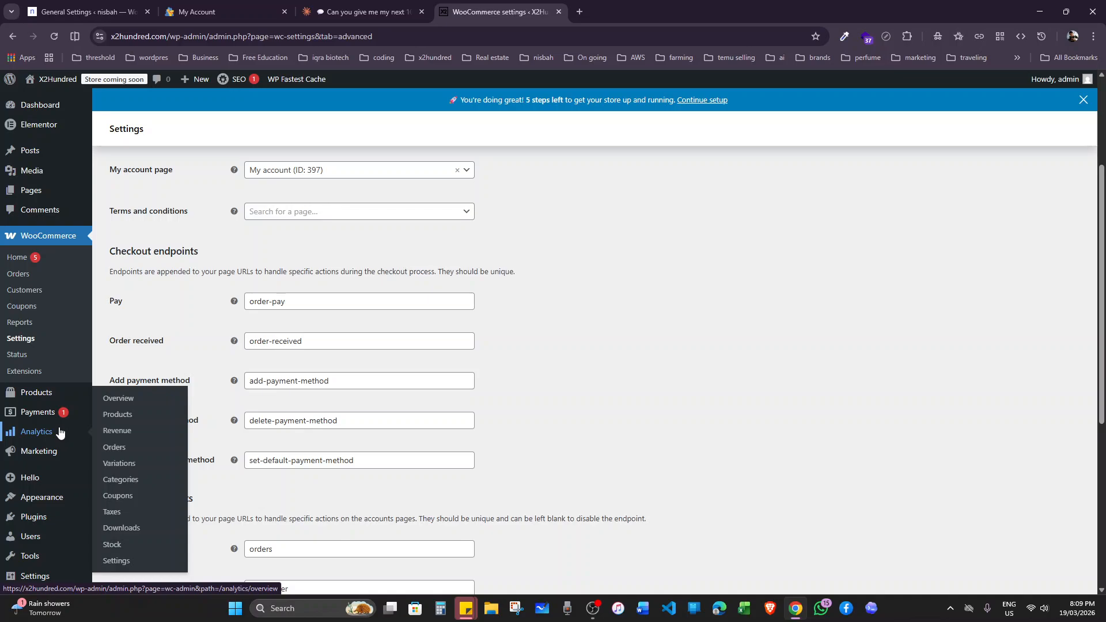
pyautogui.scroll(3, 645, 374)
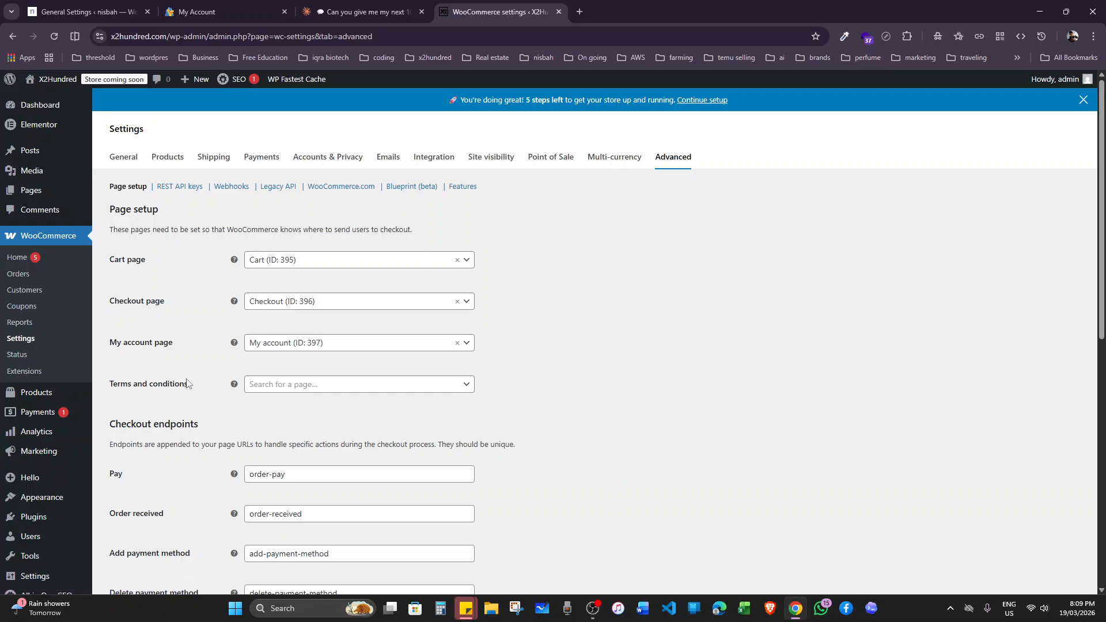
pyautogui.click(43, 106)
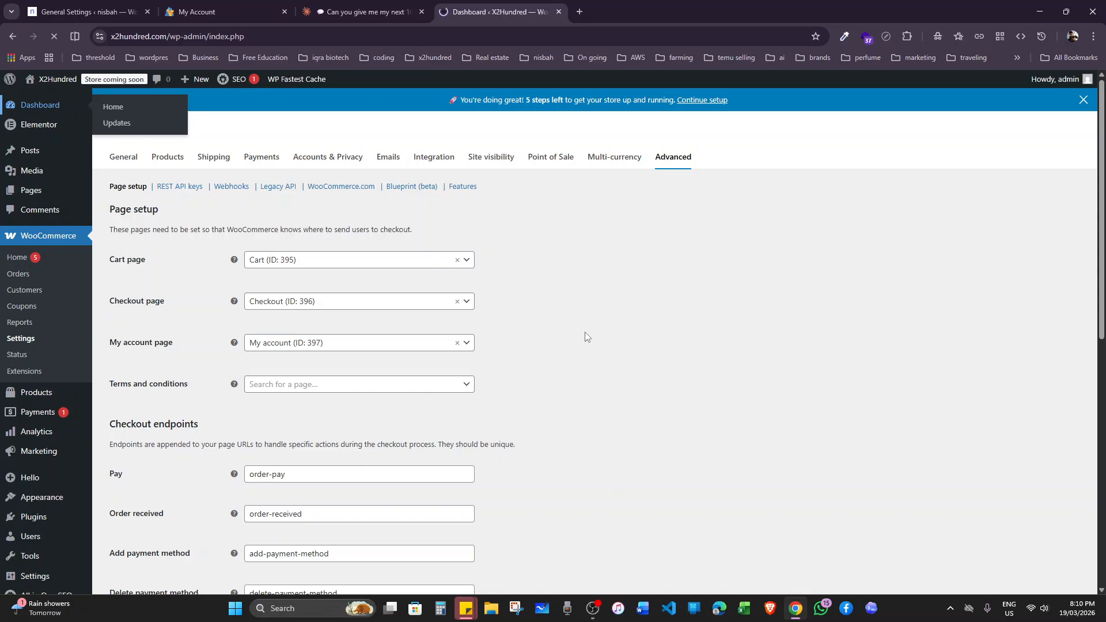